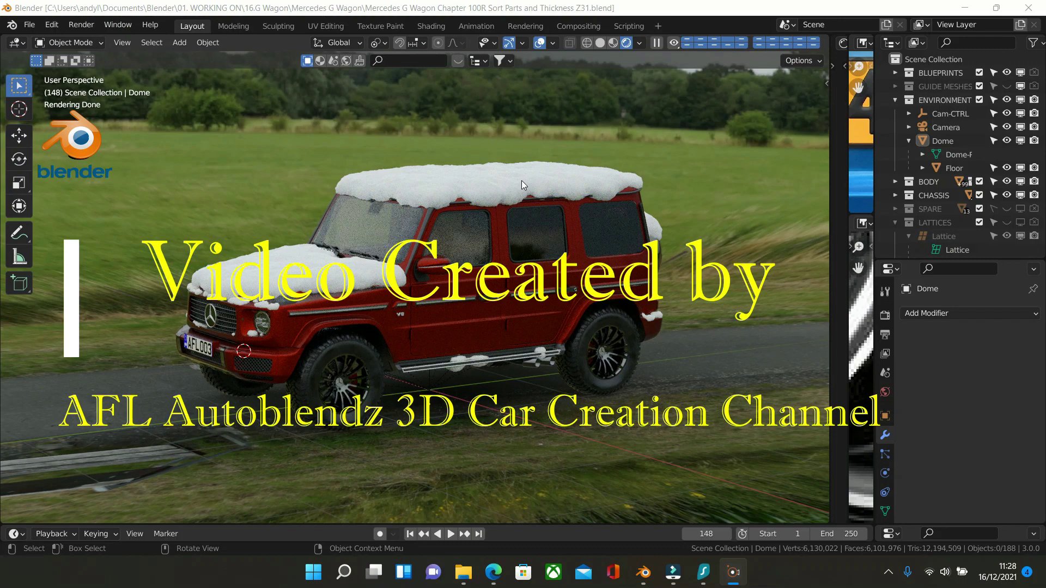
- Orbit around the snowy red G-Wagon to a higher, closer view from above
middle_click_drag(519, 218, 559, 205)
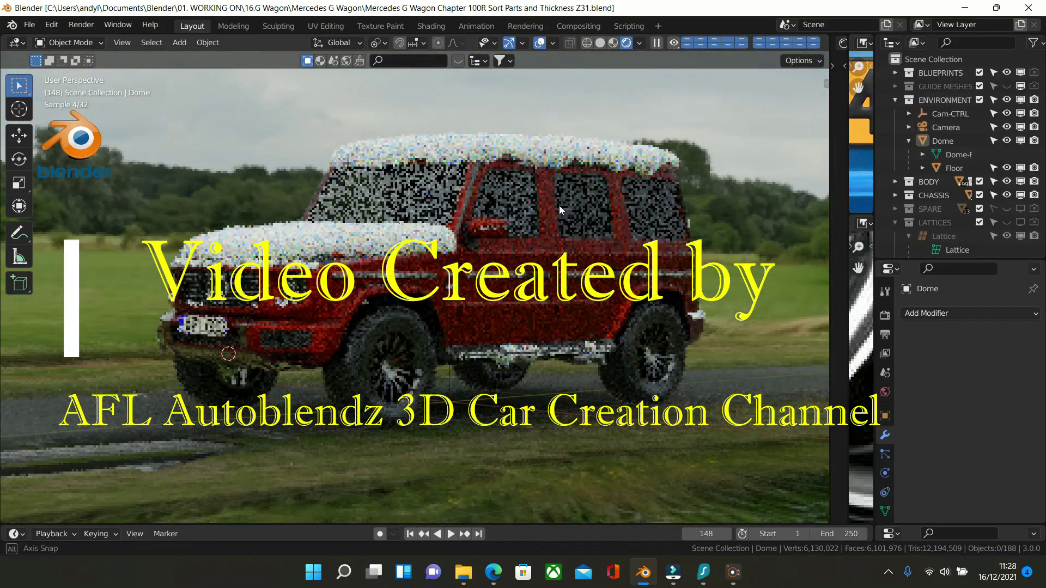
middle_click_drag(537, 253, 523, 256)
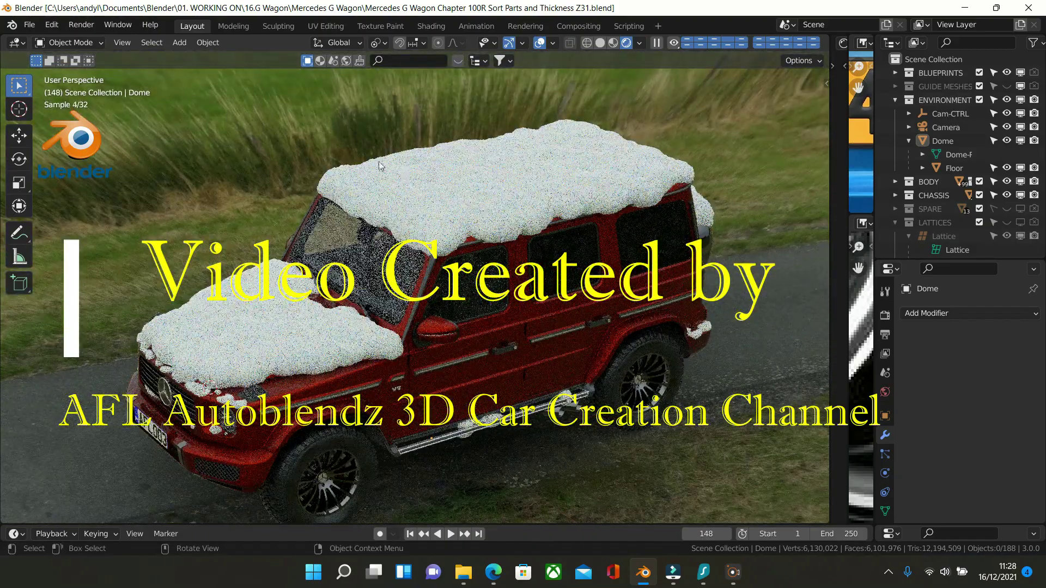
left_click(50, 25)
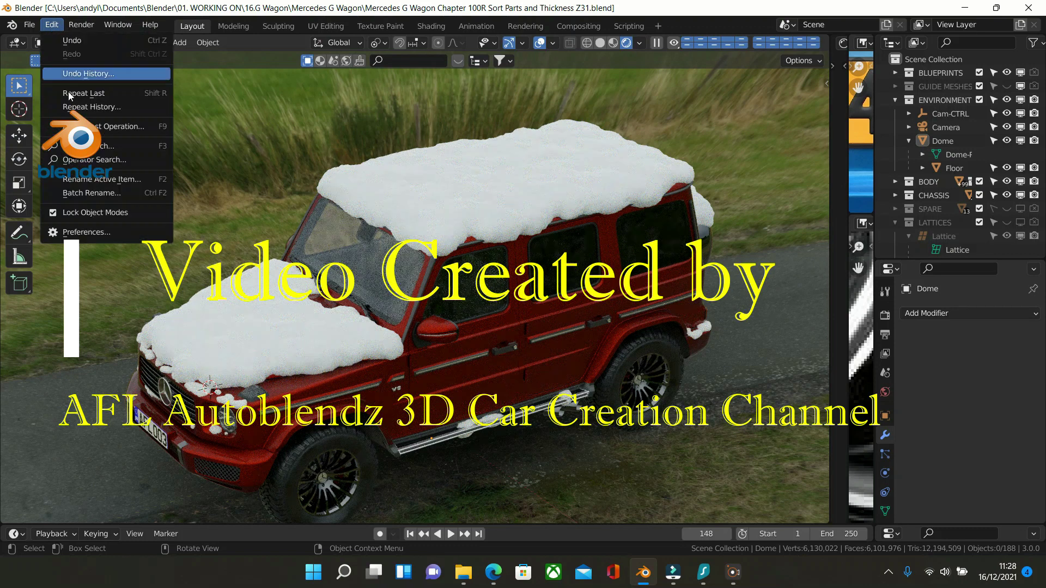
left_click(87, 233)
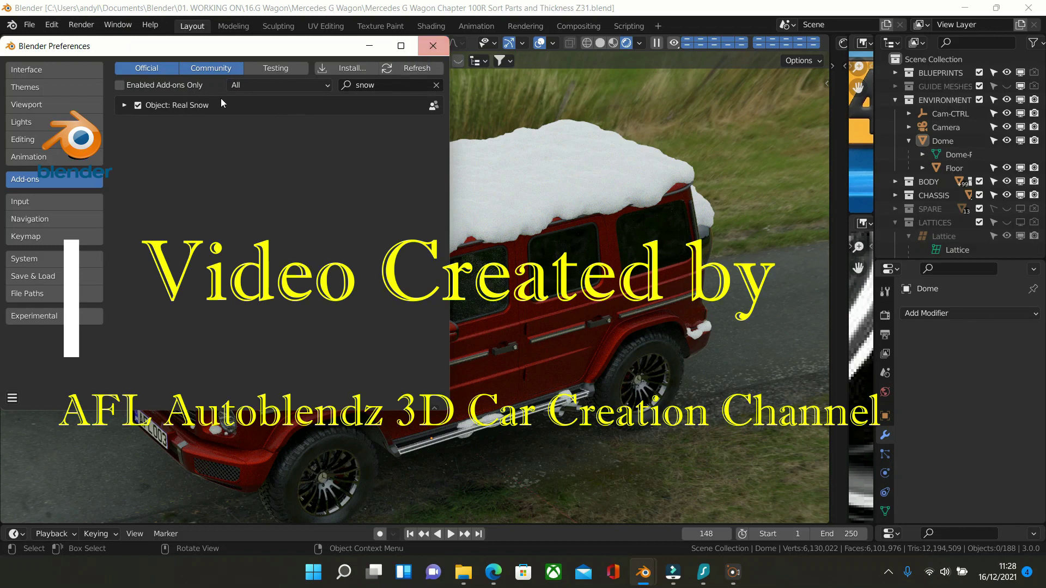
left_click(124, 110)
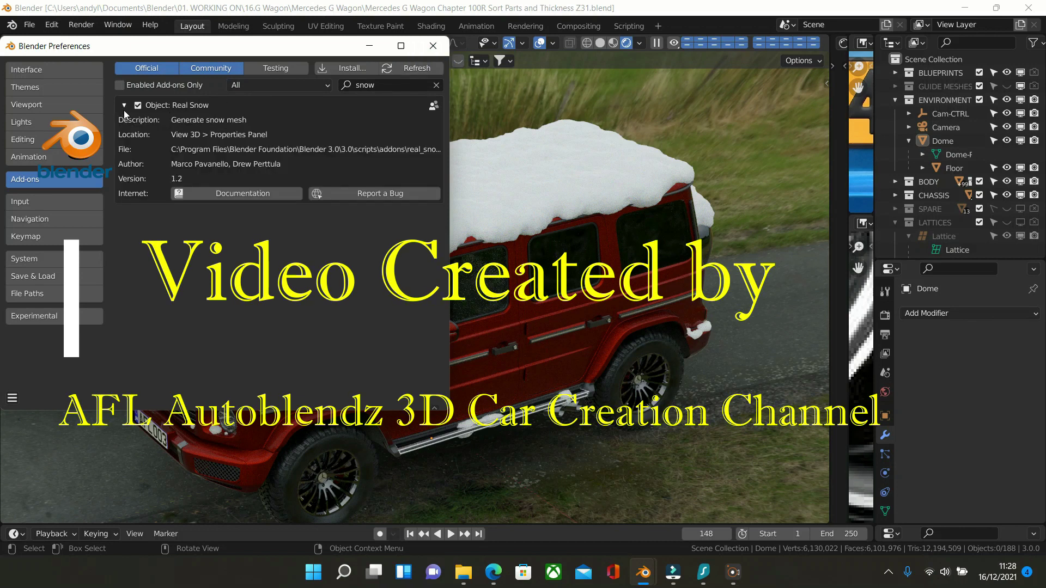
left_click(123, 106)
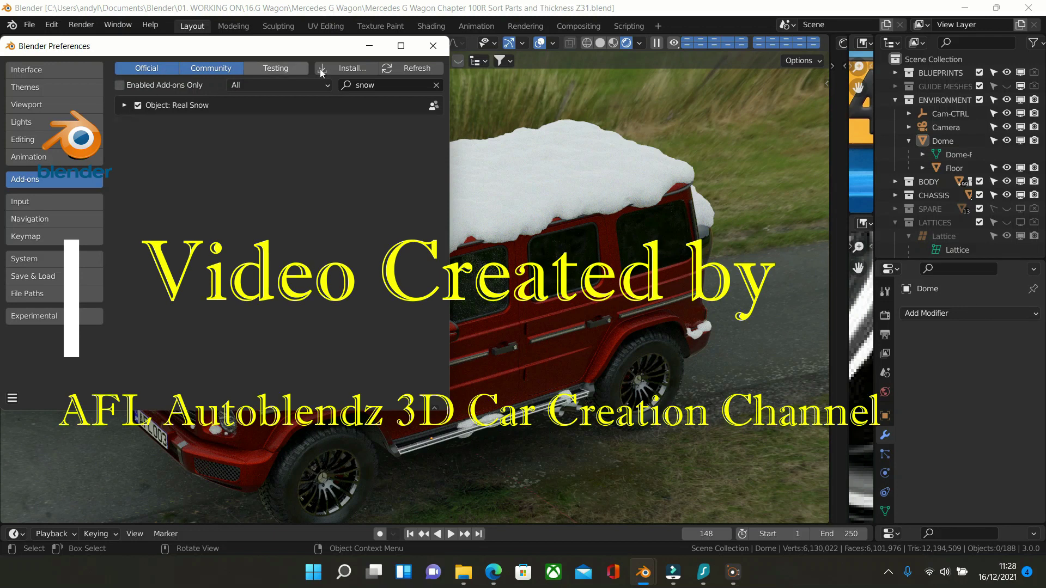
left_click(432, 47)
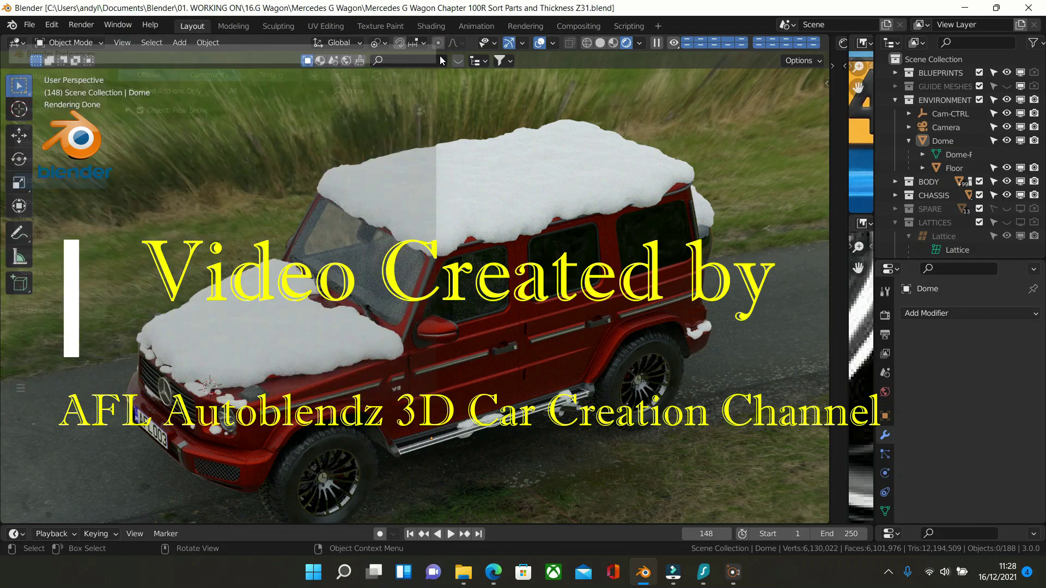
- Delete the thick snow layer on the car's roof
left_click(689, 224)
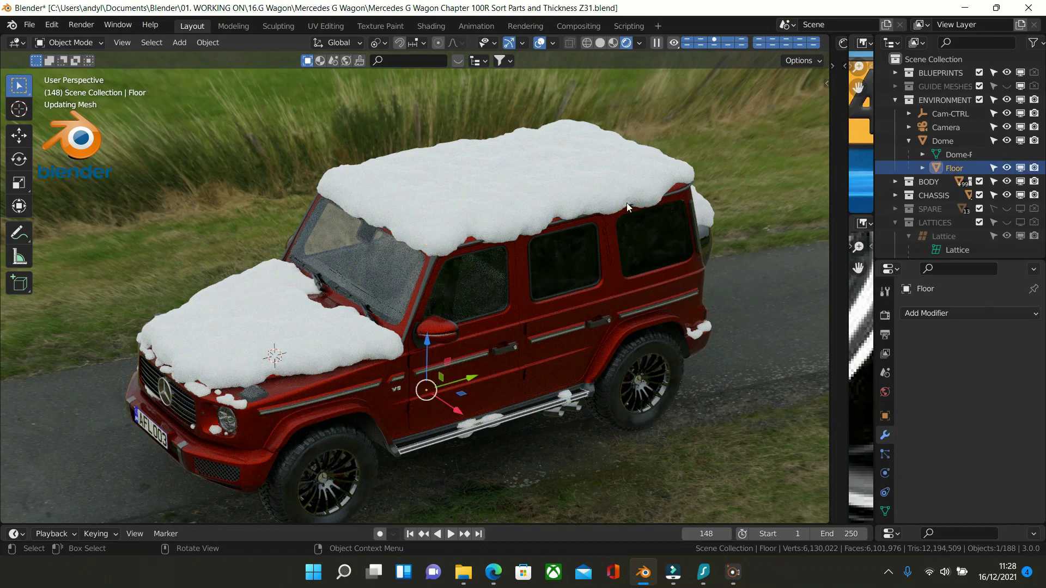
scroll(599, 240, "down", 2)
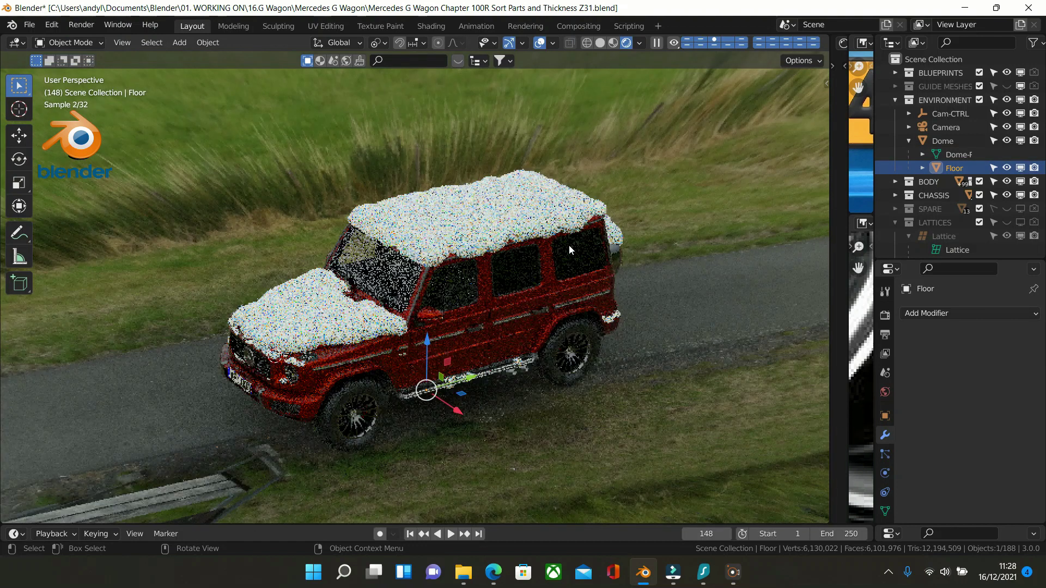
left_click(525, 215)
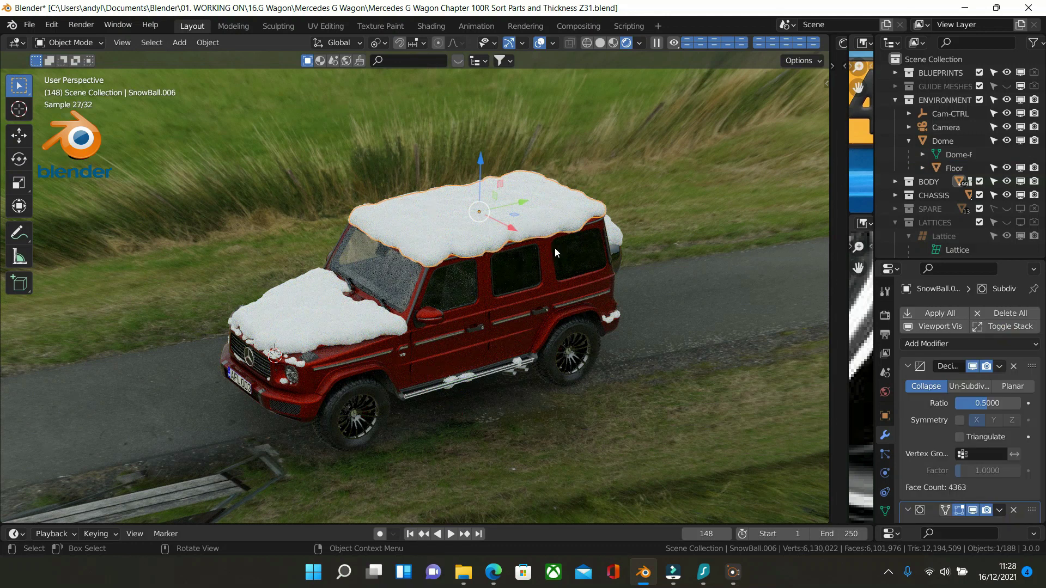
key("x")
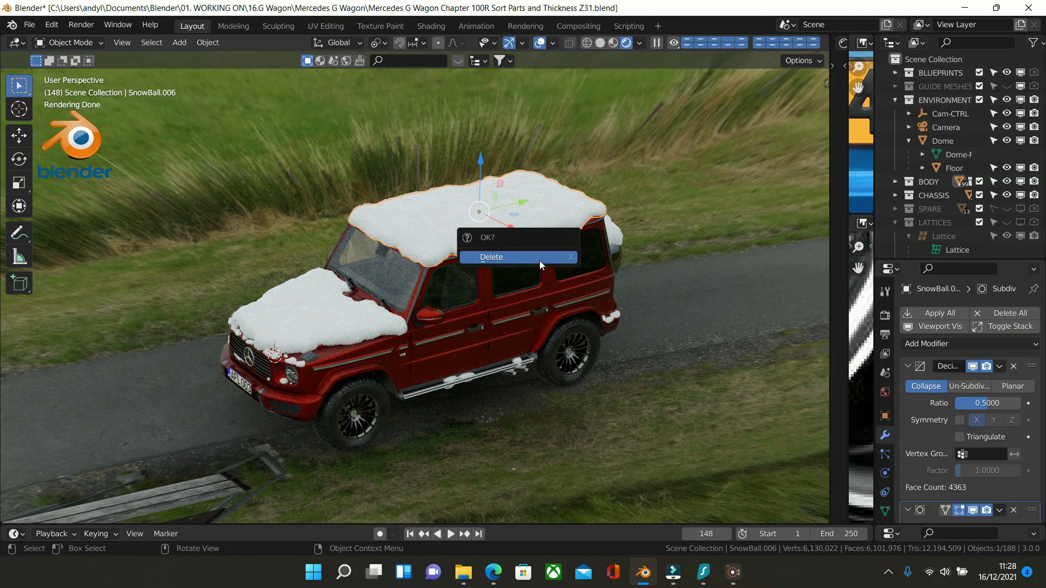
left_click(509, 259)
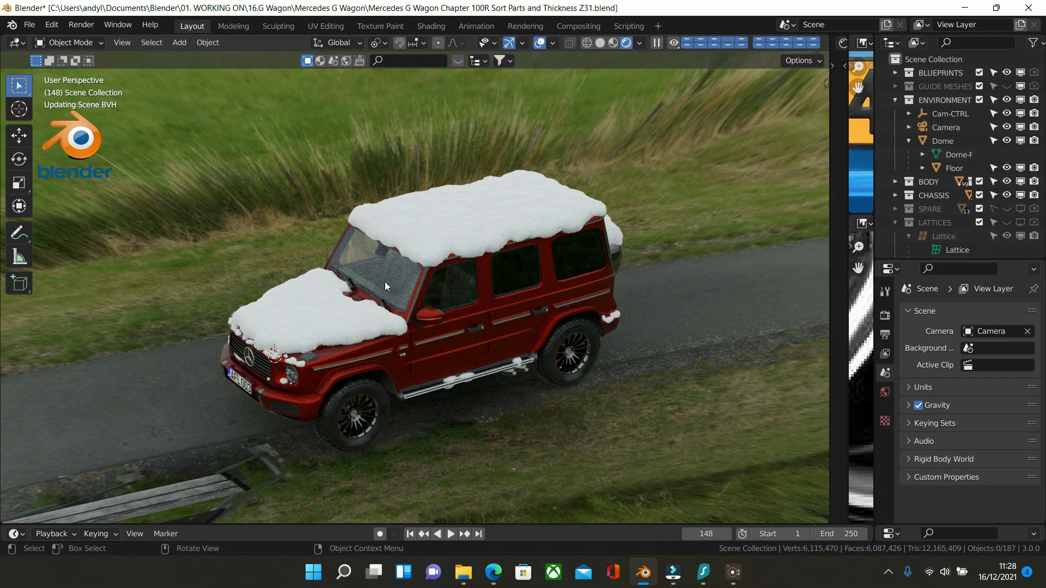
- Delete the snow layer on the bonnet
left_click(332, 328)
key("x")
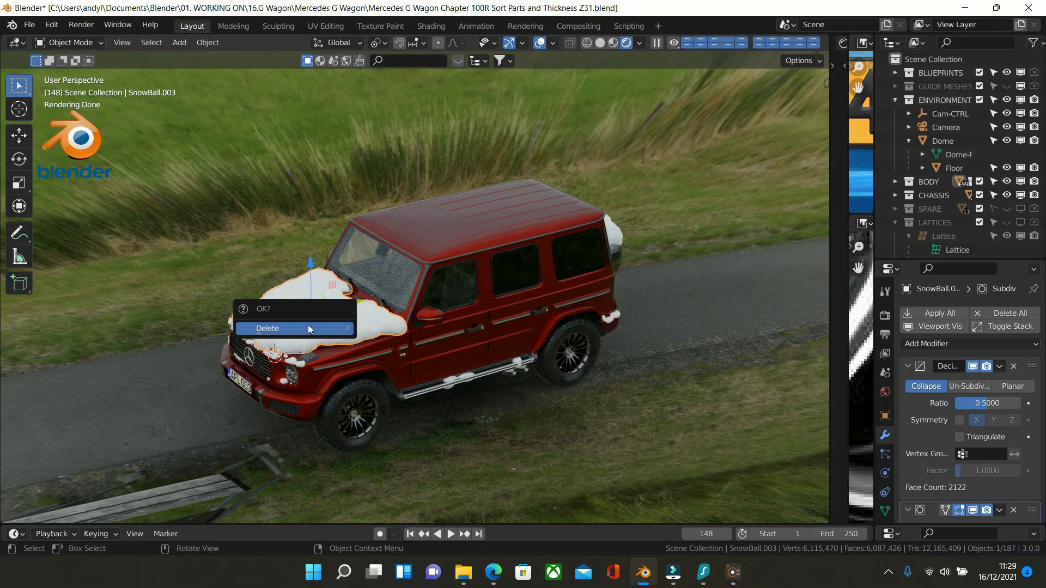
left_click(308, 325)
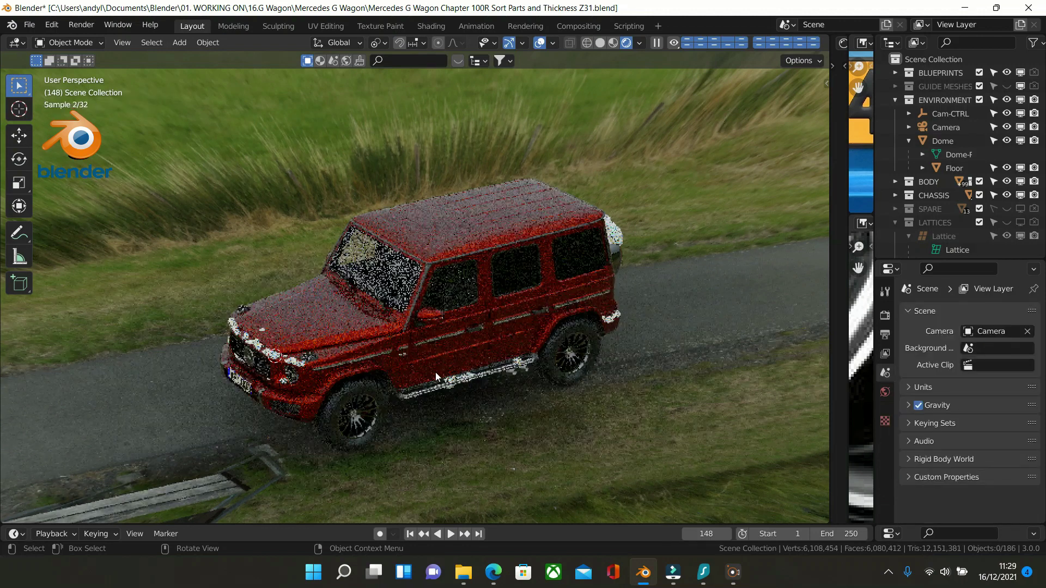
- Delete the snow clumps on the side step and the front grille
left_click(456, 380)
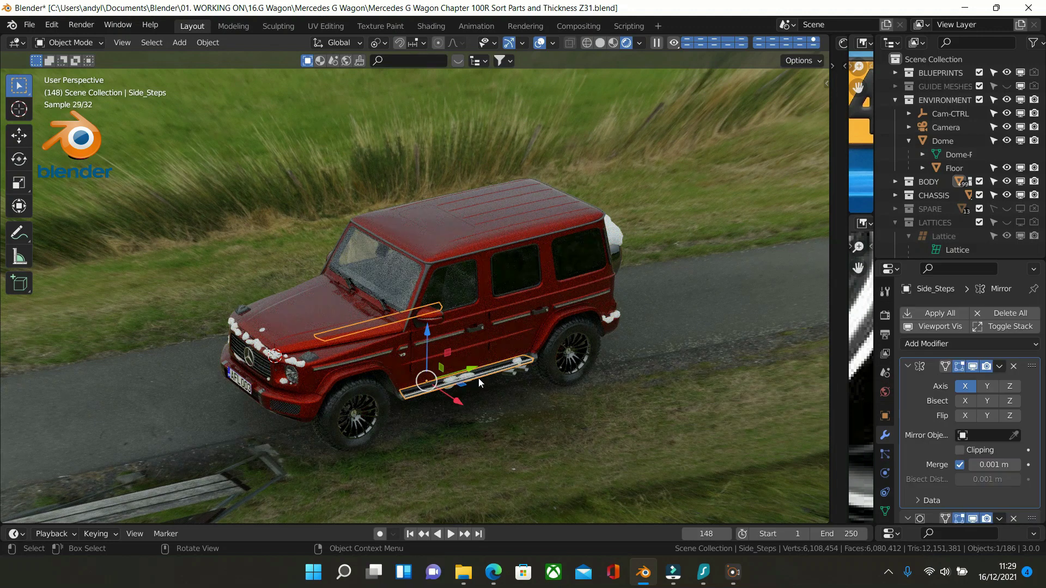
left_click(476, 379)
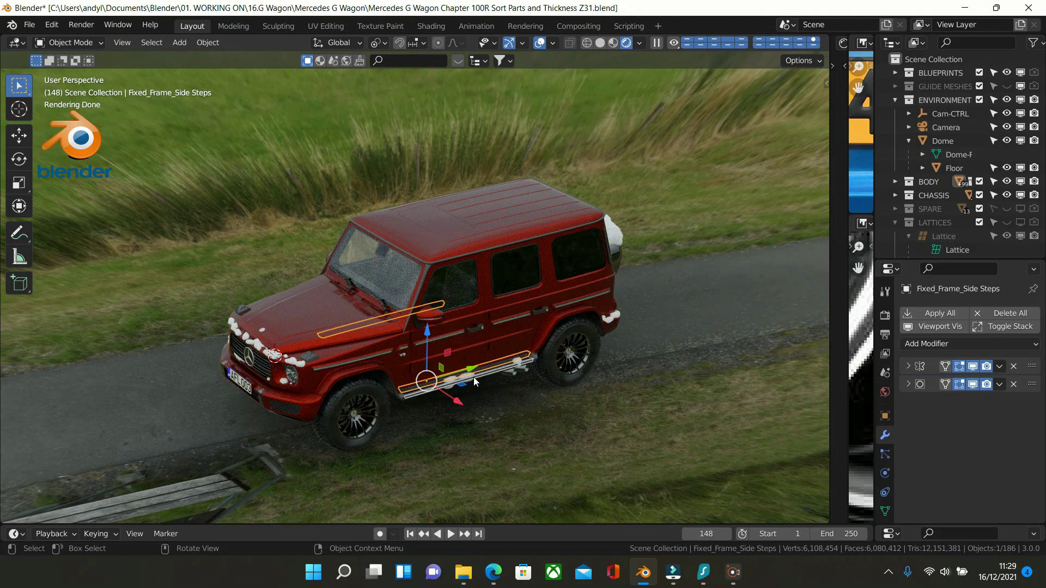
left_click(473, 377)
scroll(528, 408, "up", 2)
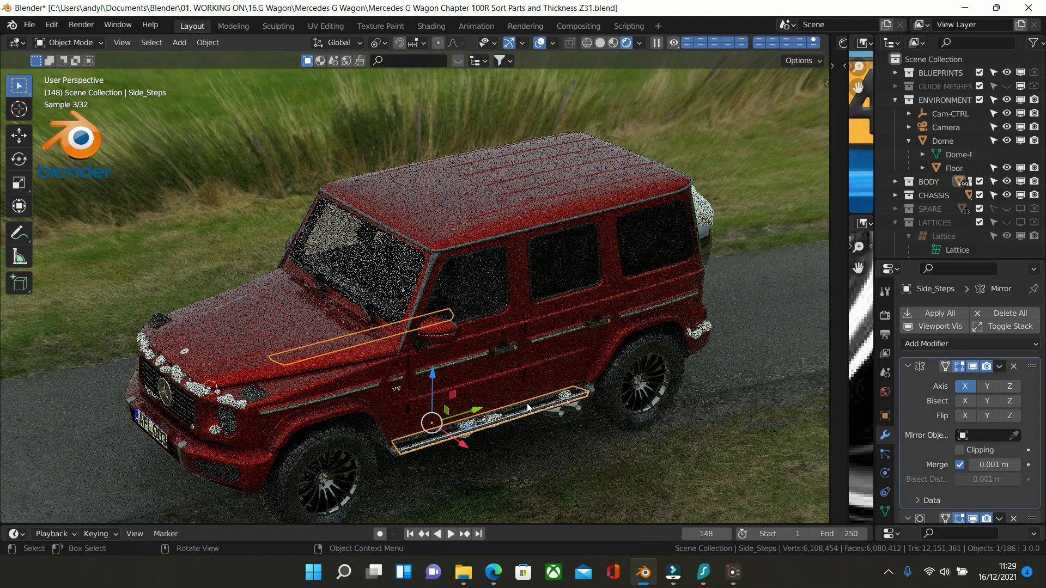
left_click(568, 397)
key("x")
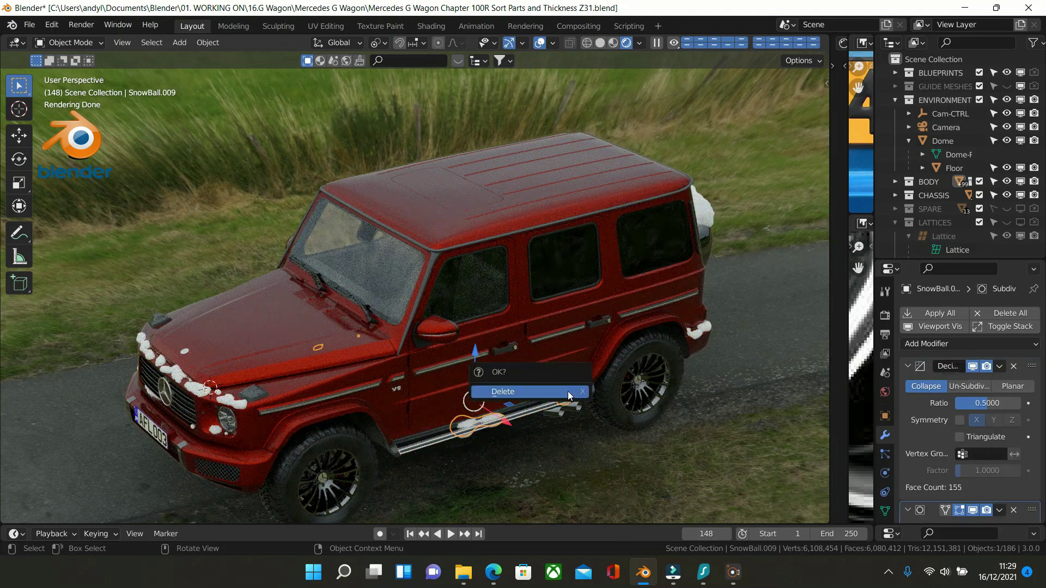
key("Return")
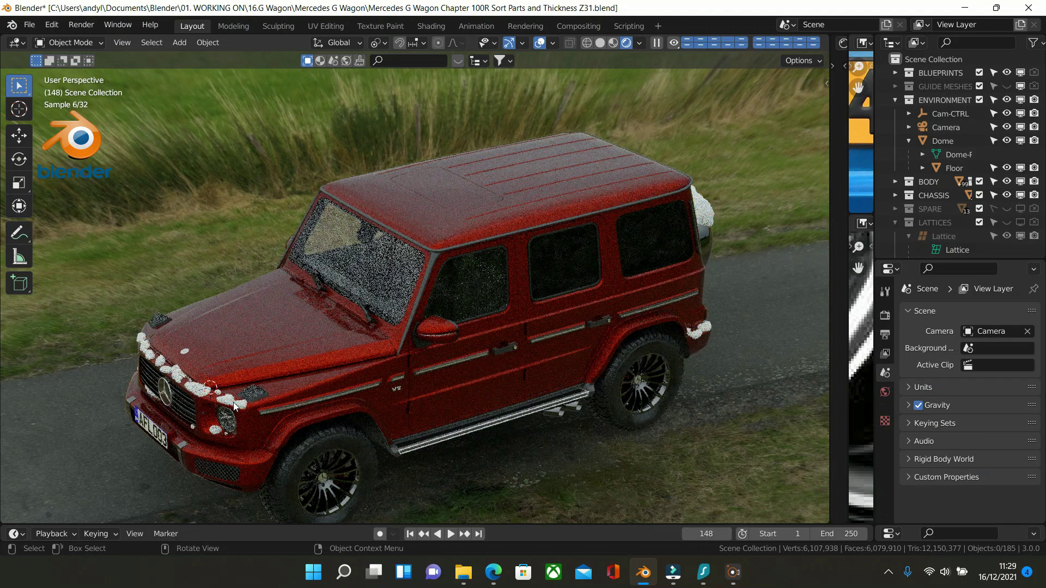
left_click(234, 406)
key("x")
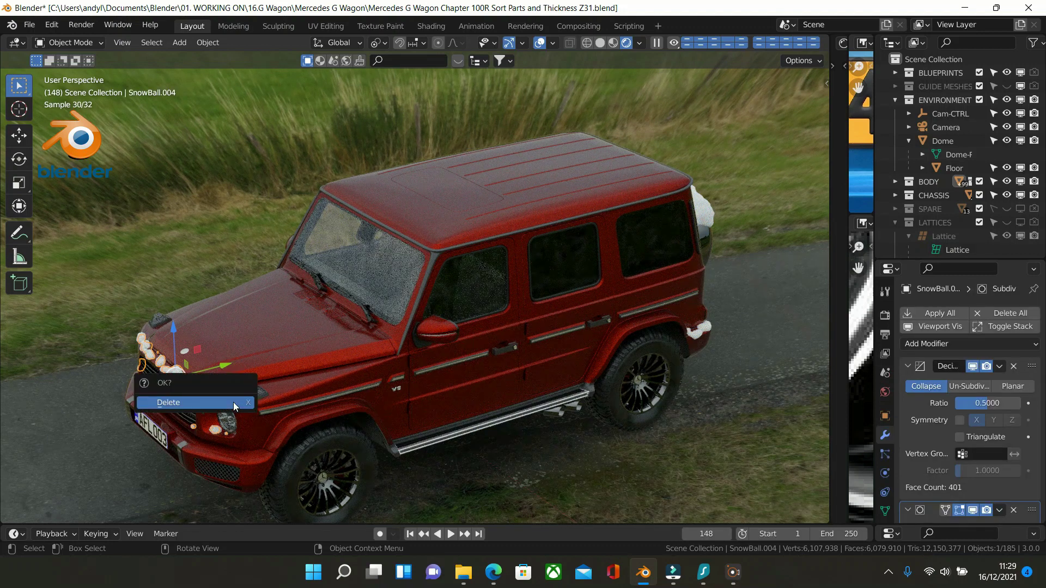
left_click(207, 403)
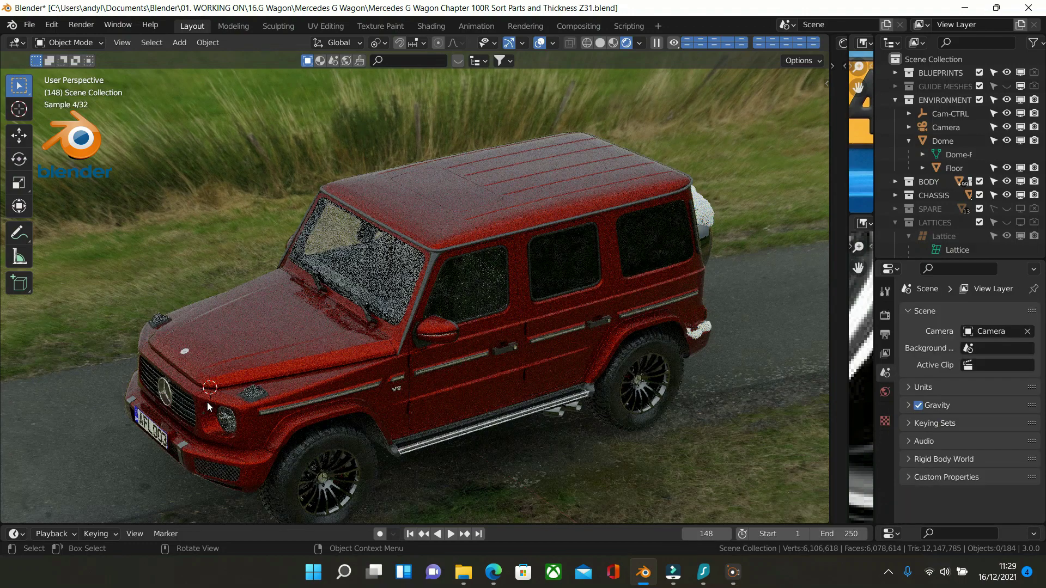
- From the rear, delete the snowball on the spare wheel
middle_click_drag(623, 332, 450, 336)
left_click(451, 330)
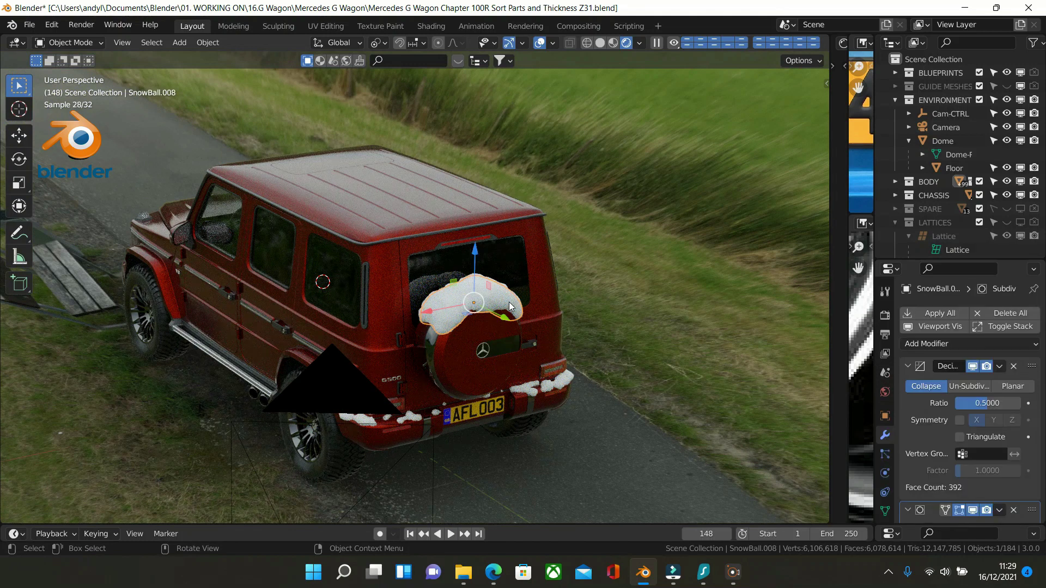
key("x")
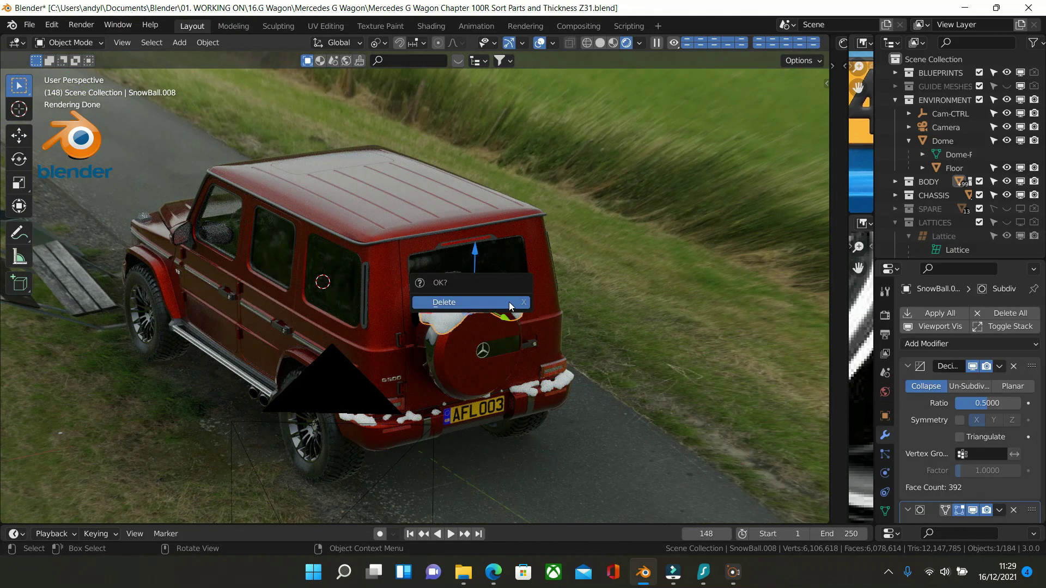
left_click(510, 303)
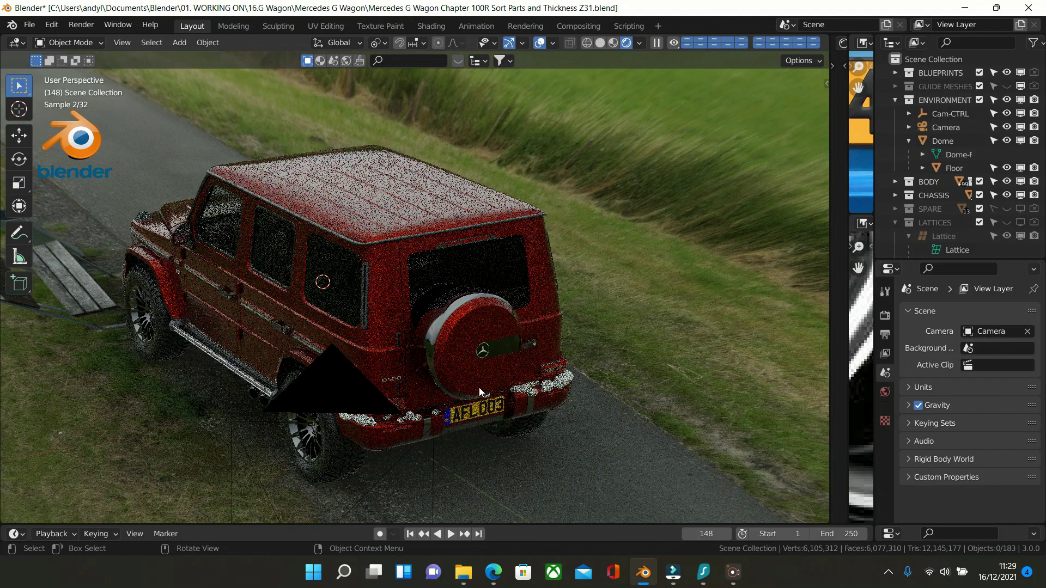
left_click(669, 275)
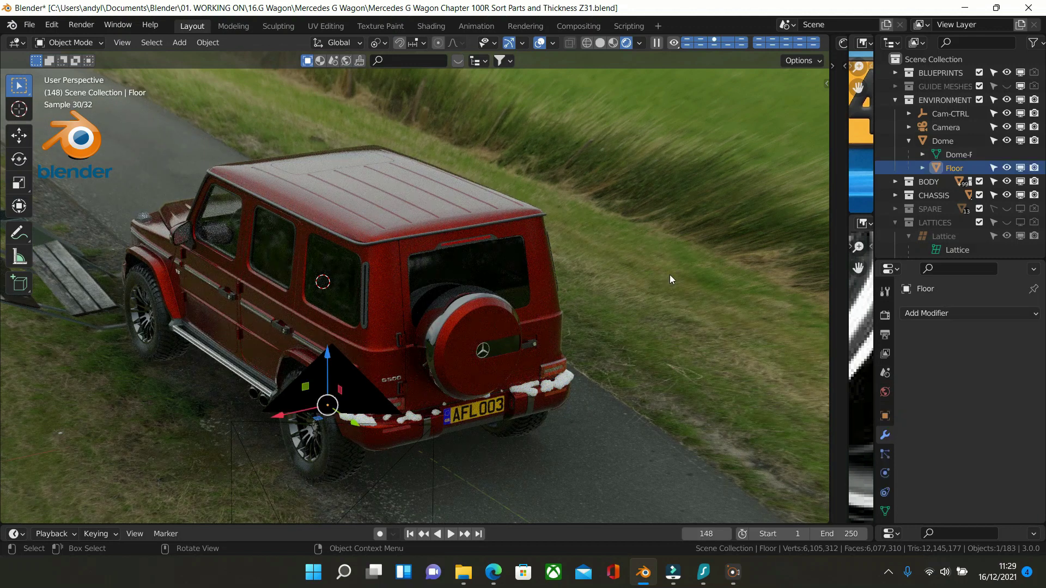
- Generate Real Snow on the Roof with coverage 100 and height 0.3
key("n")
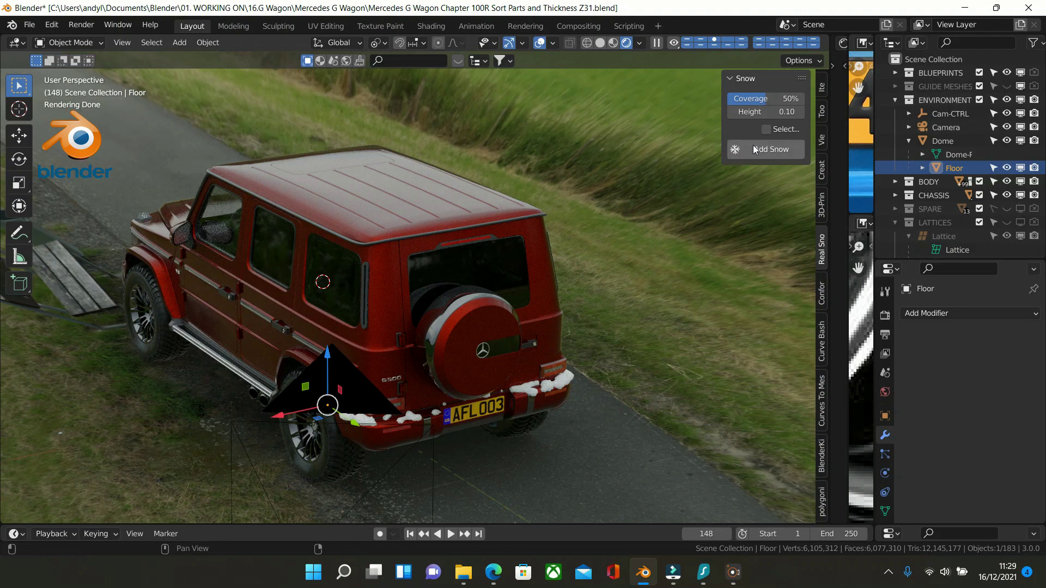
left_click(412, 205)
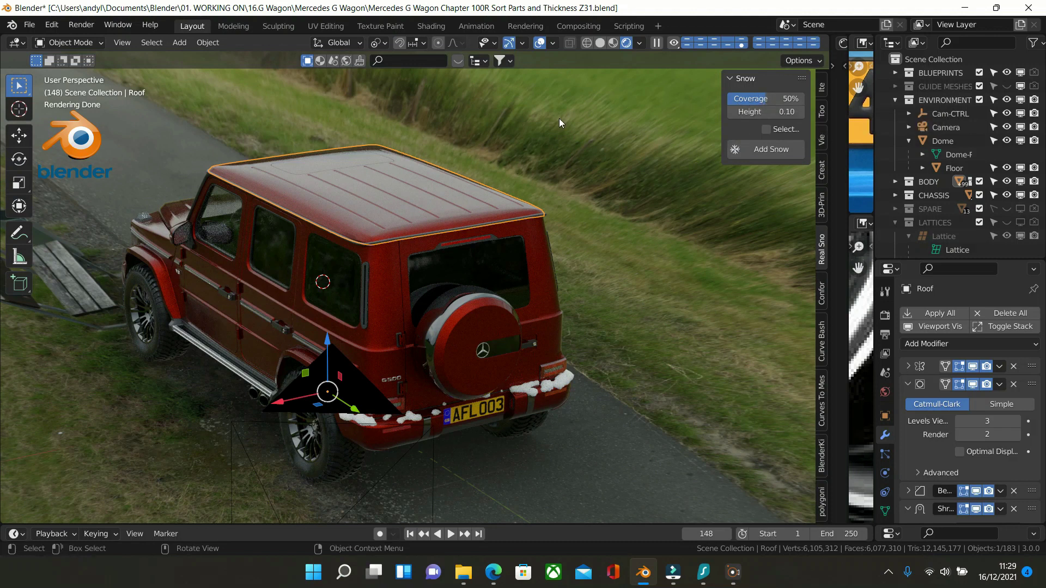
left_click(767, 99)
type("100")
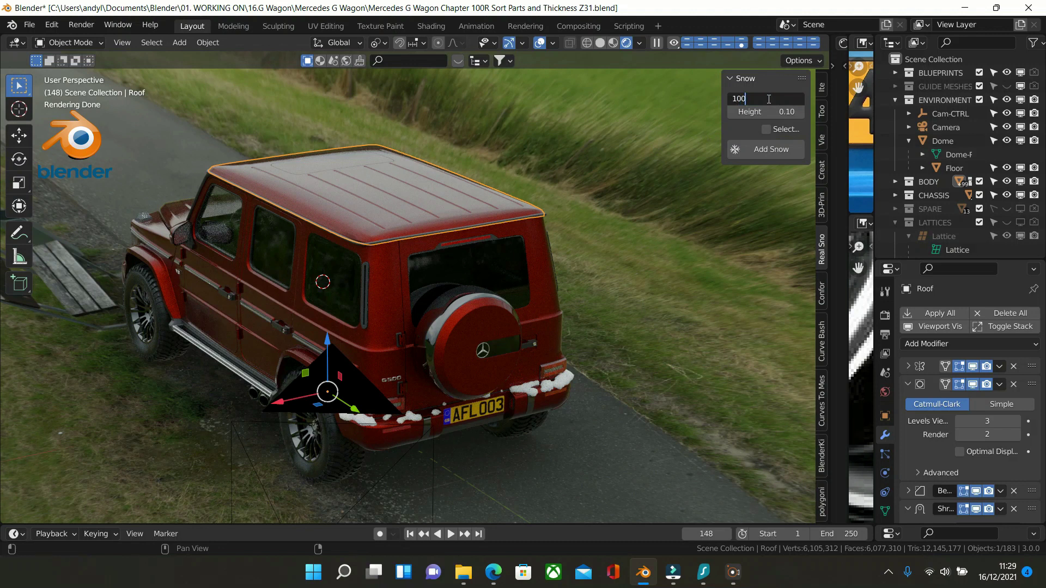
key("Return")
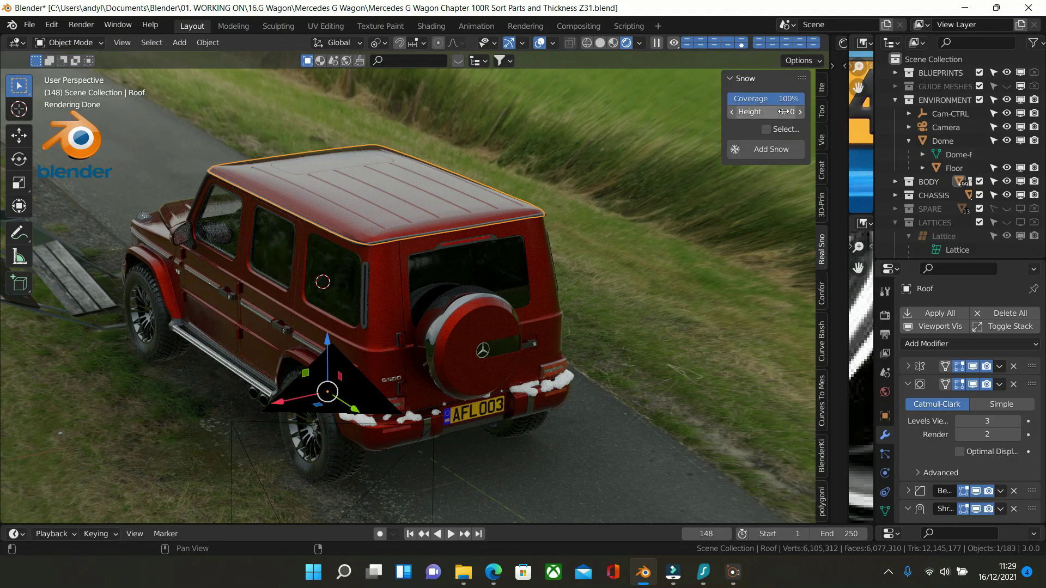
left_click(776, 113)
type(".3")
key("Return")
left_click(751, 152)
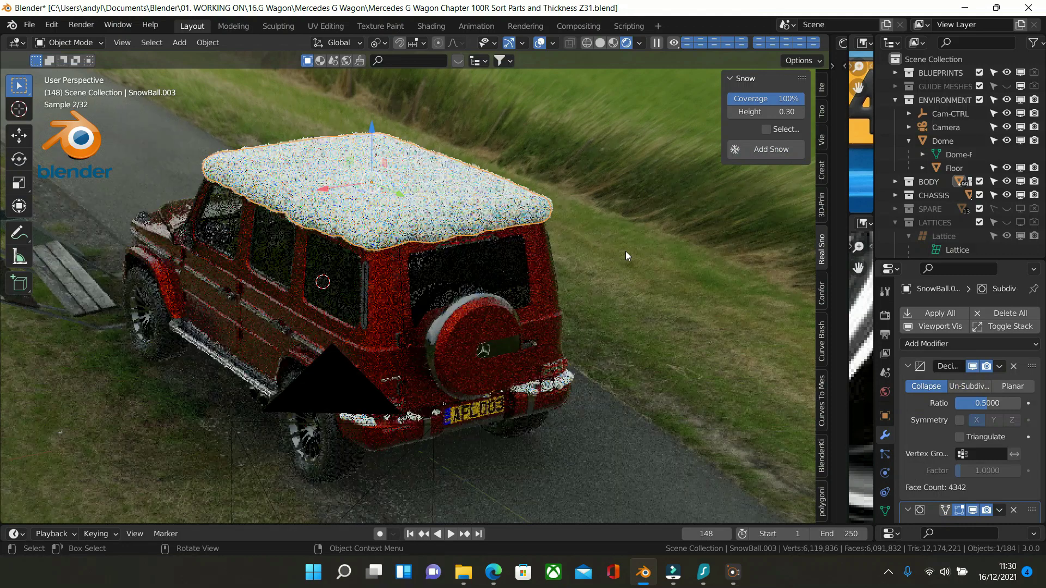
middle_click_drag(613, 230, 623, 221)
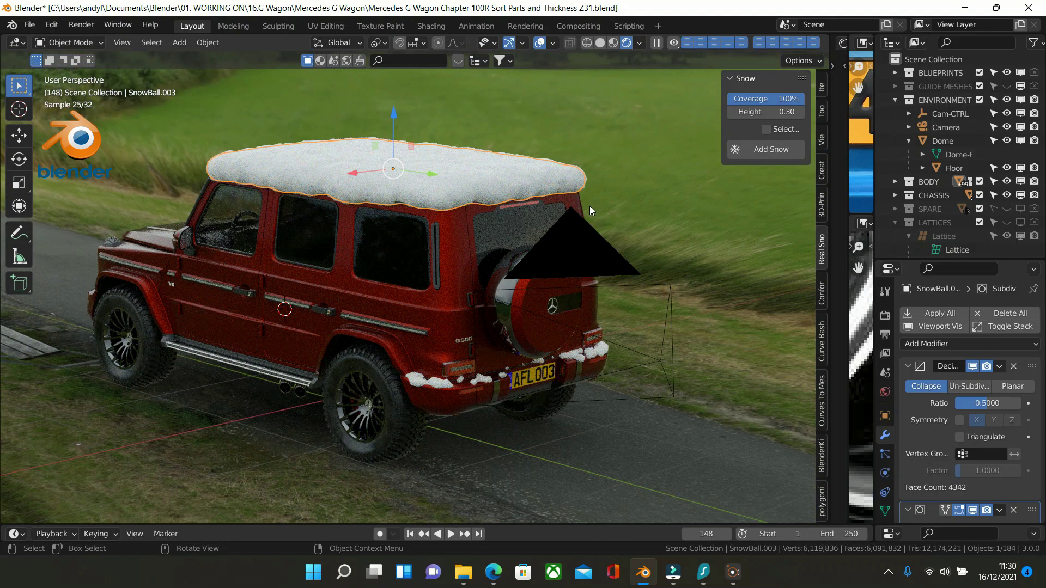
- Delete the 100%-coverage snow layer so the roof is bare again
key("x")
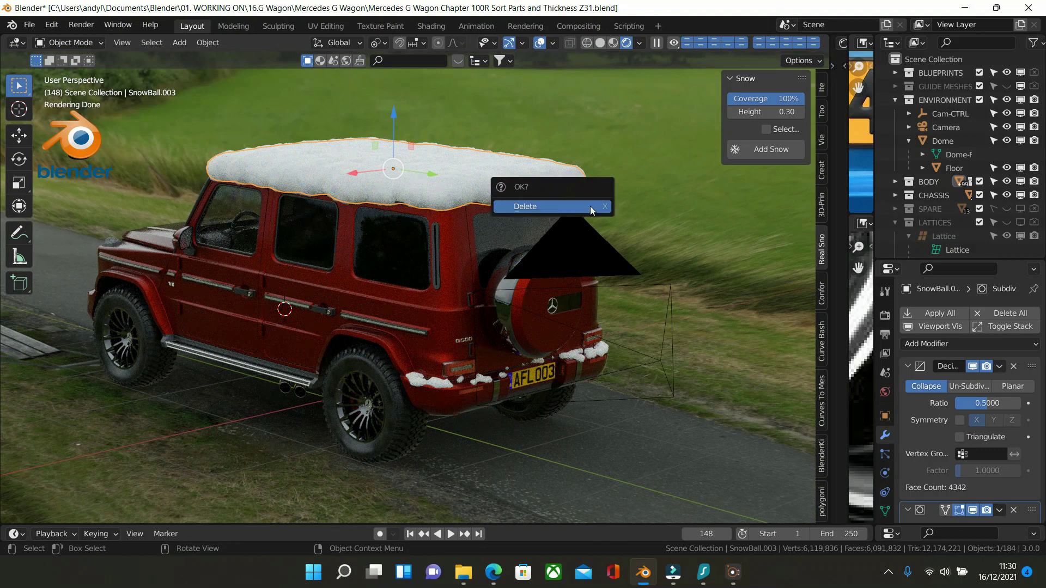
left_click(547, 210)
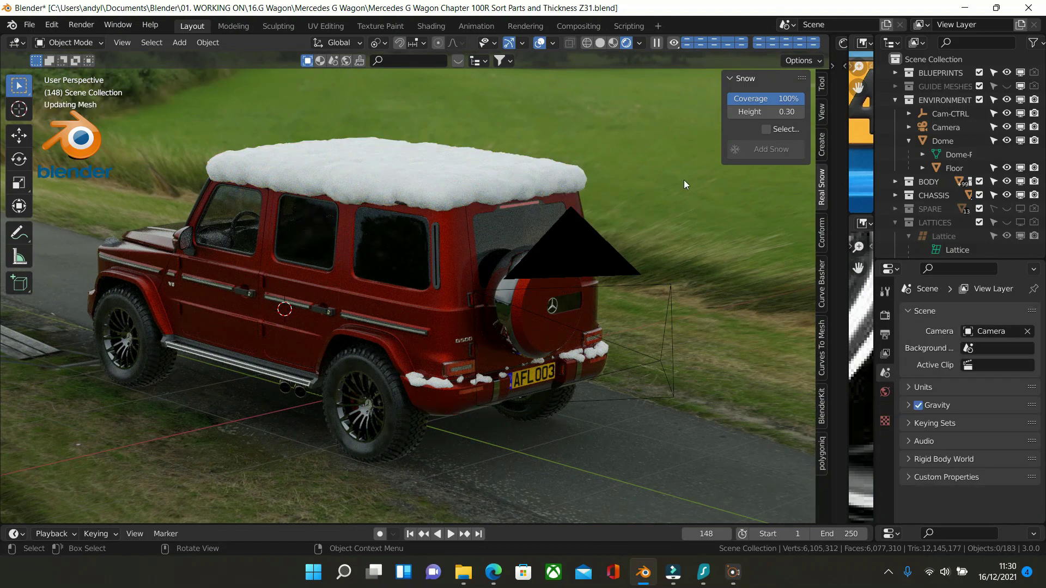
left_click(755, 100)
- Generate sparse Real Snow on the Roof with coverage 25 and height set to .05
type("25")
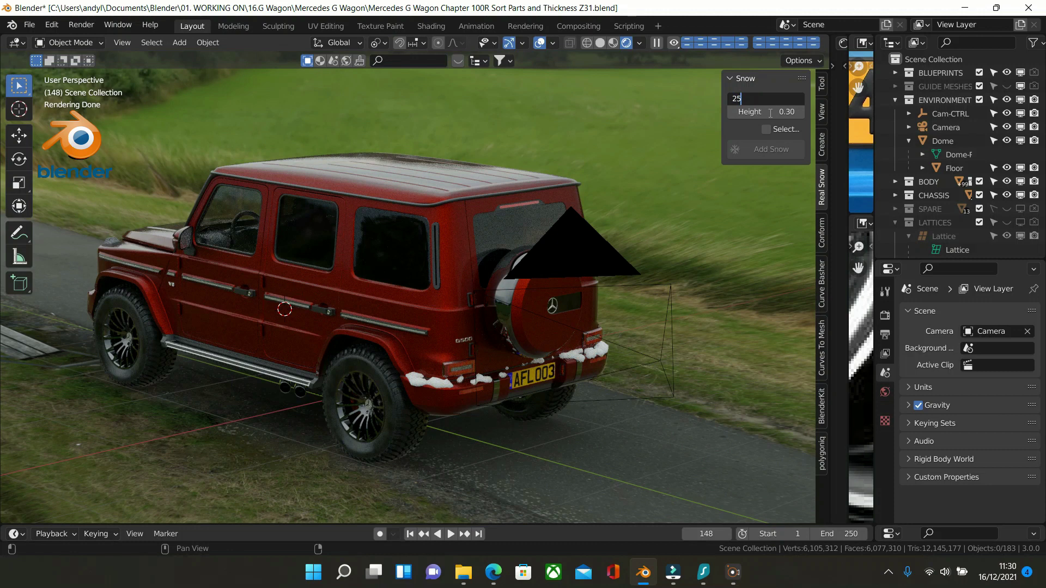
key("Return")
left_click(787, 115)
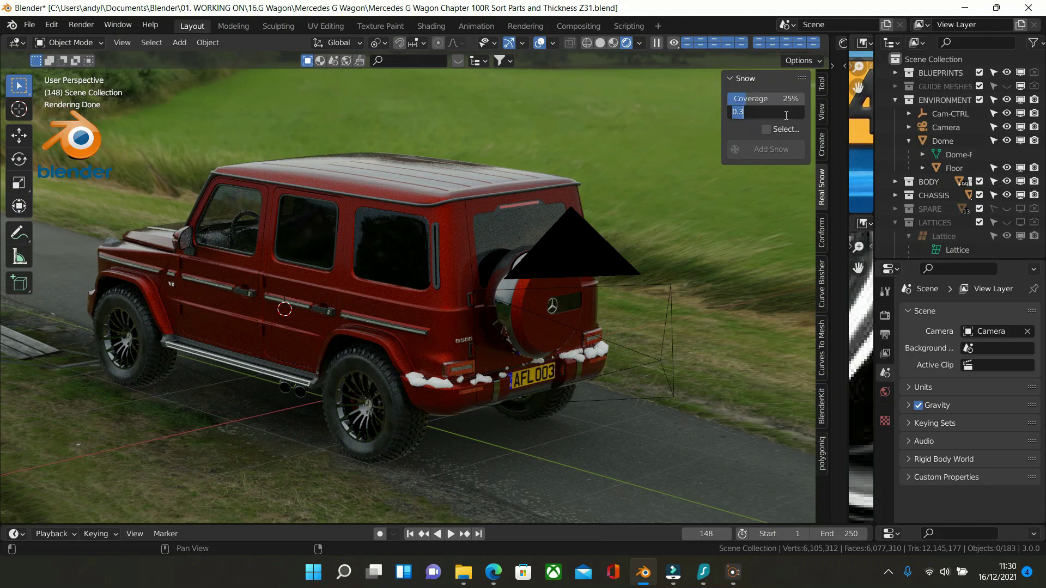
type(".05")
key("Return")
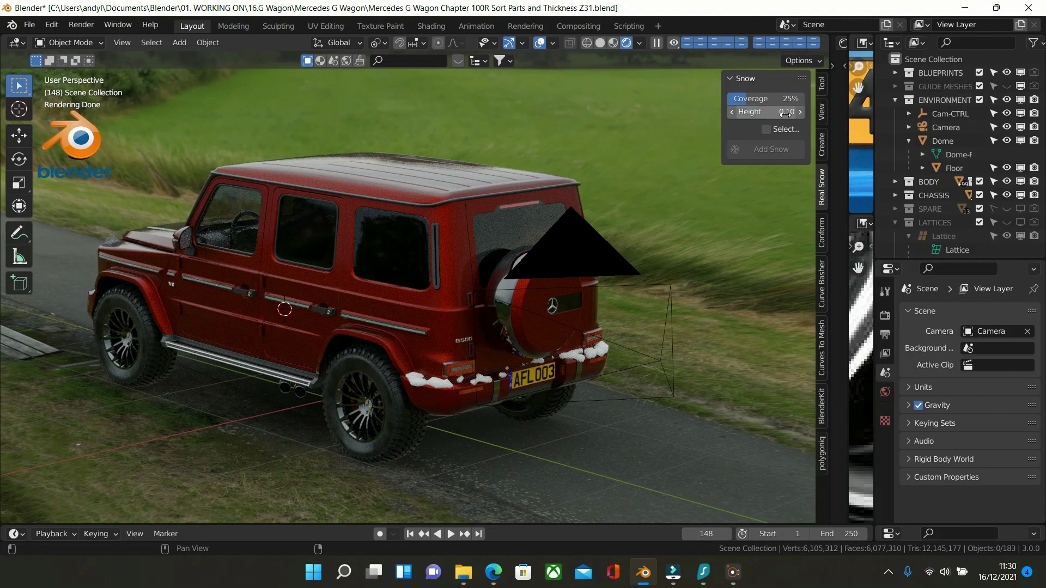
left_click(756, 154)
left_click(414, 179)
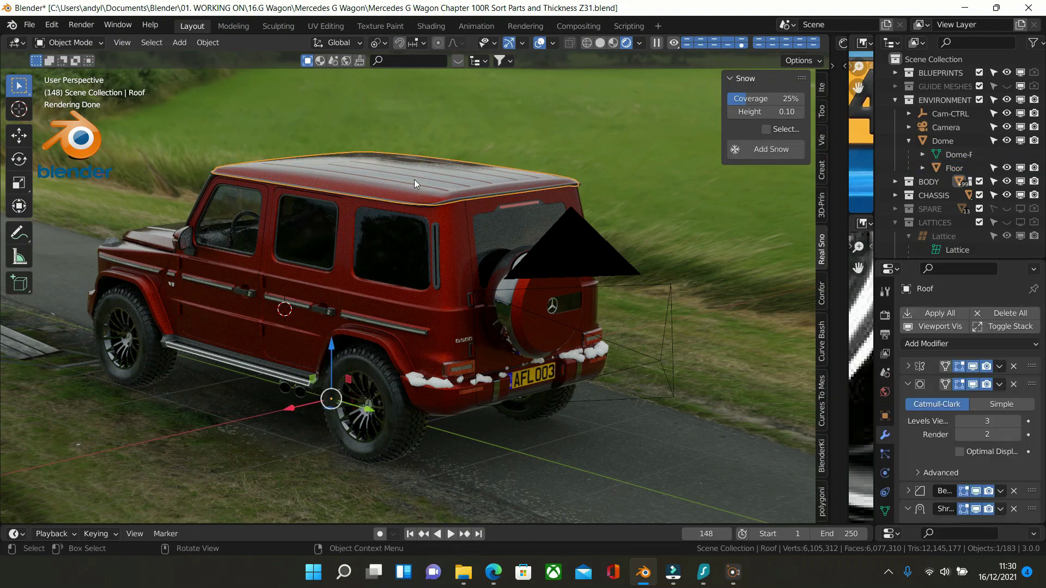
left_click(772, 151)
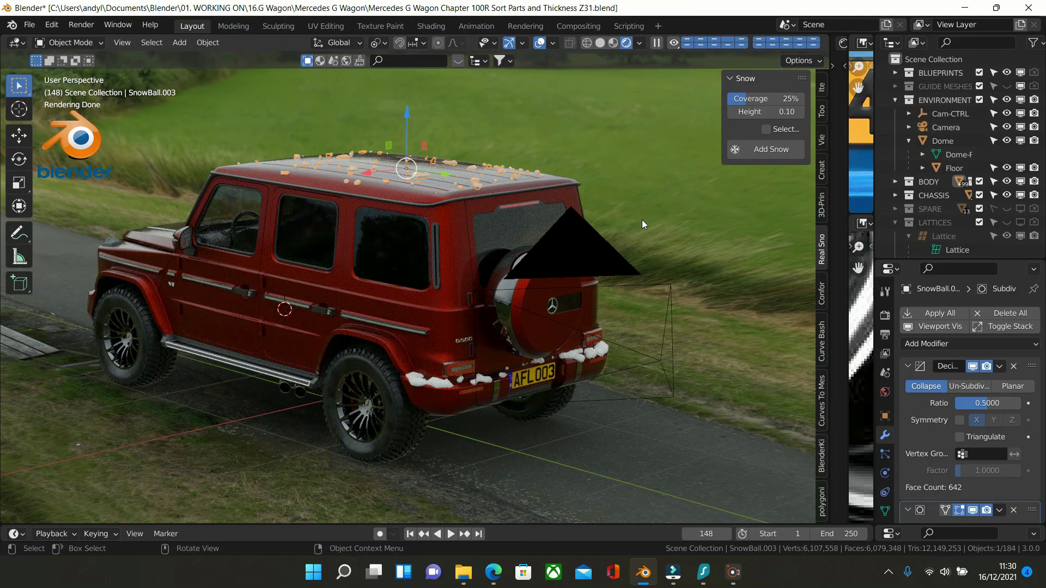
left_click(622, 147)
- Add a second Real Snow layer on the Roof at 50 coverage
middle_click_drag(600, 168, 598, 201)
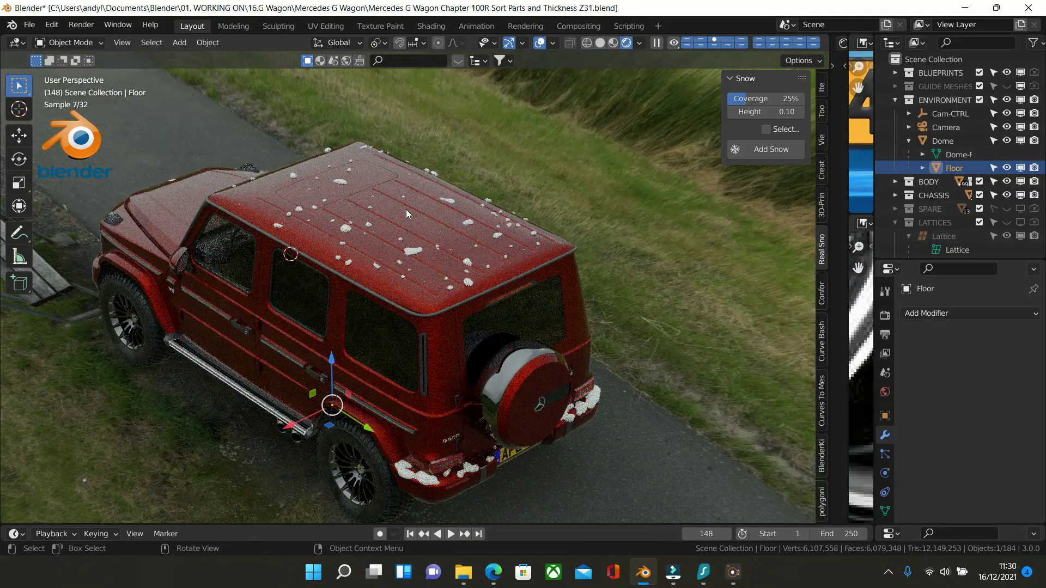
scroll(408, 207, "up", 2)
middle_click_drag(422, 202, 516, 155)
left_click(772, 98)
type("50")
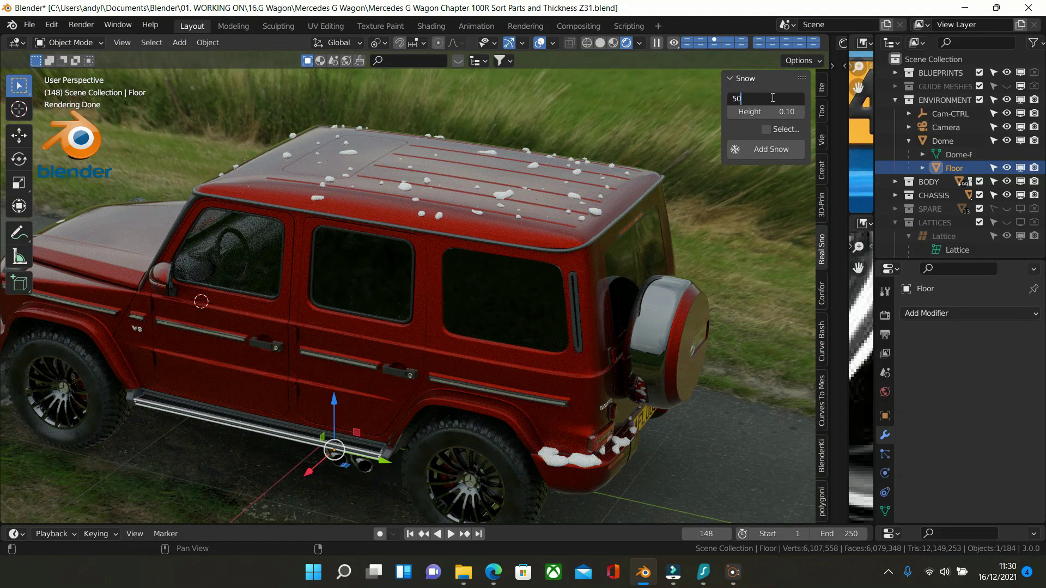
key("Return")
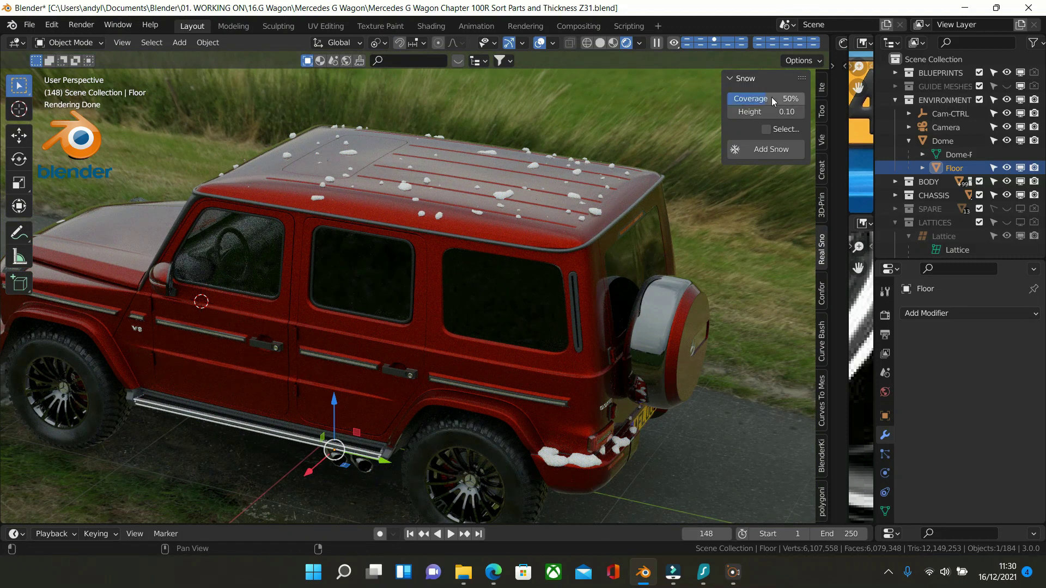
left_click(588, 180)
left_click(758, 152)
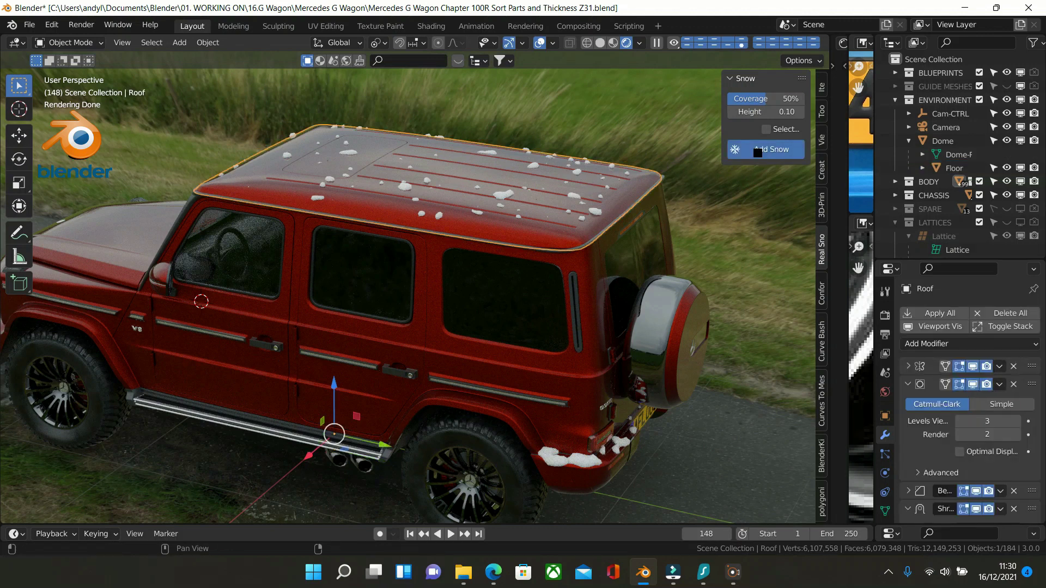
left_click(755, 221)
- Swing the view around to the front and select the Hood
middle_click_drag(650, 223, 580, 215)
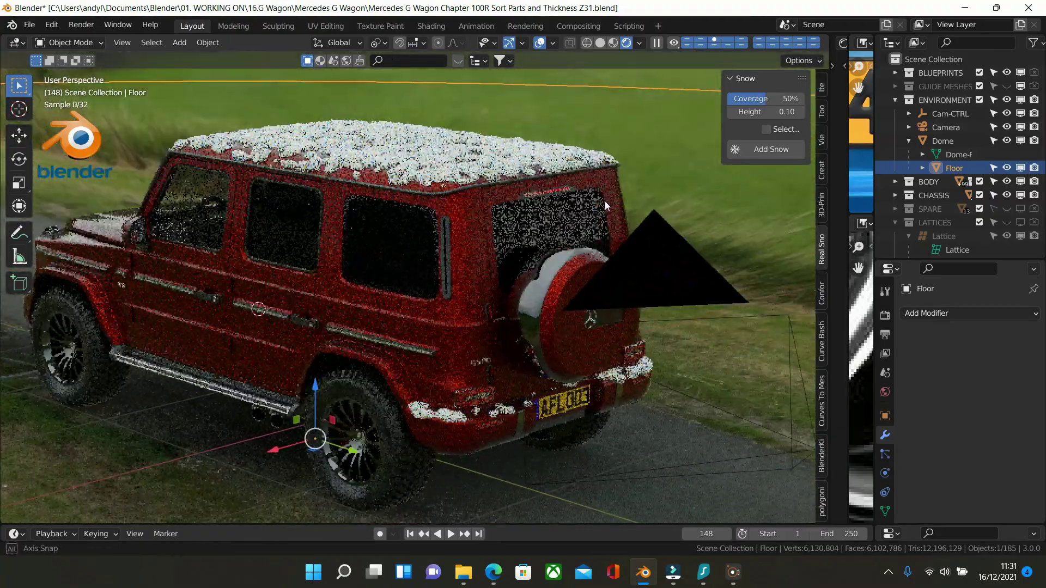
middle_click_drag(555, 273, 332, 286)
left_click(348, 287)
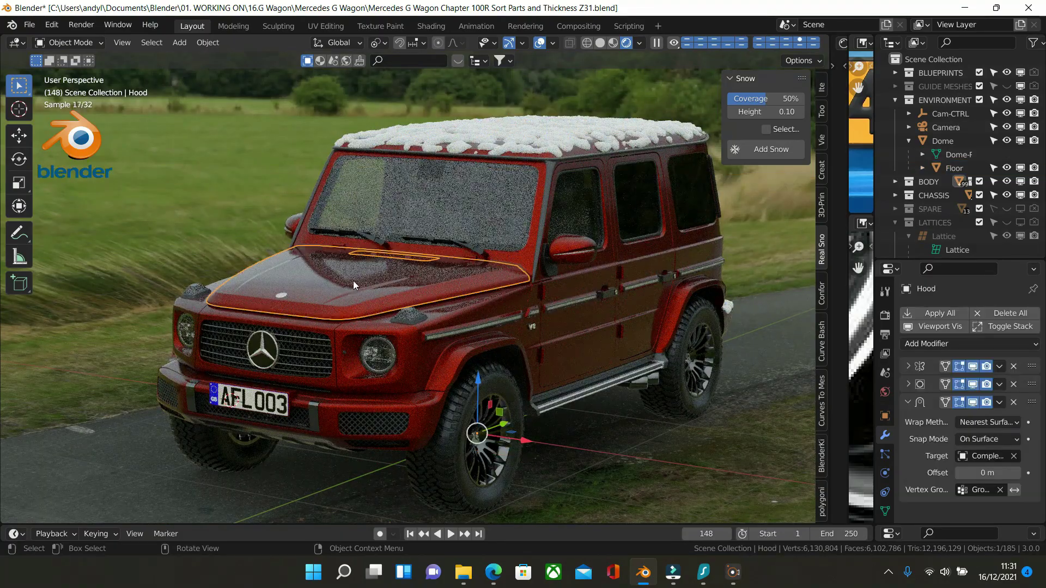
- In Edit Mode, face-select a few faces in the middle of the bonnet, then return to Object Mode
scroll(382, 266, "up", 2)
middle_click_drag(381, 265, 378, 306)
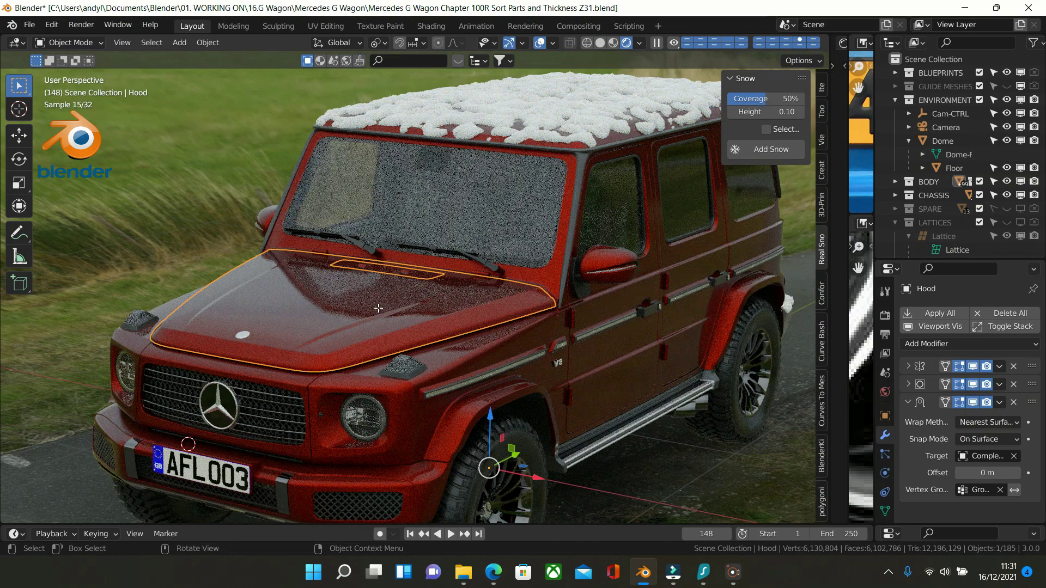
key("Tab")
scroll(220, 181, "up", 3)
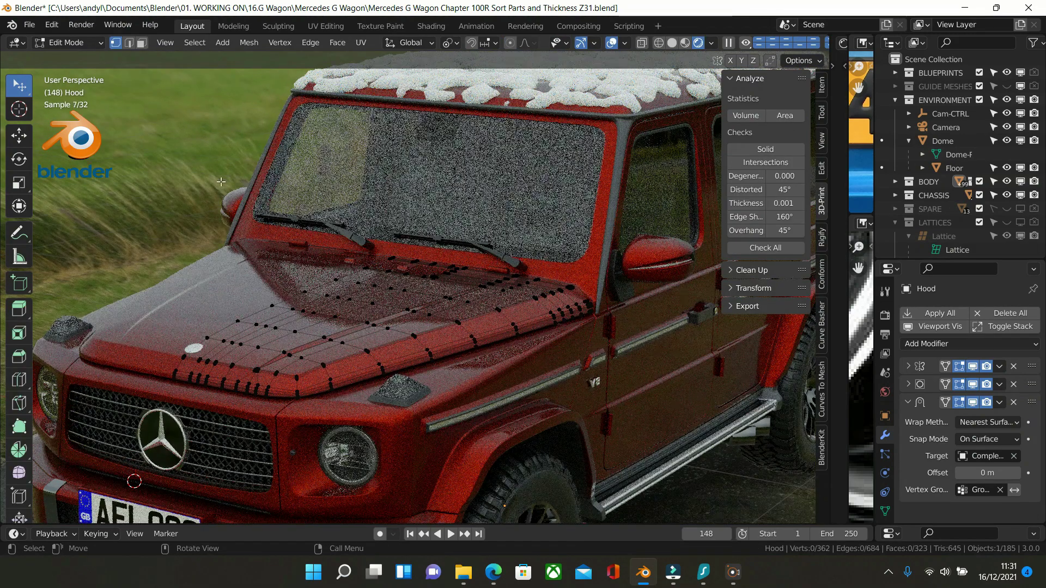
left_click(142, 43)
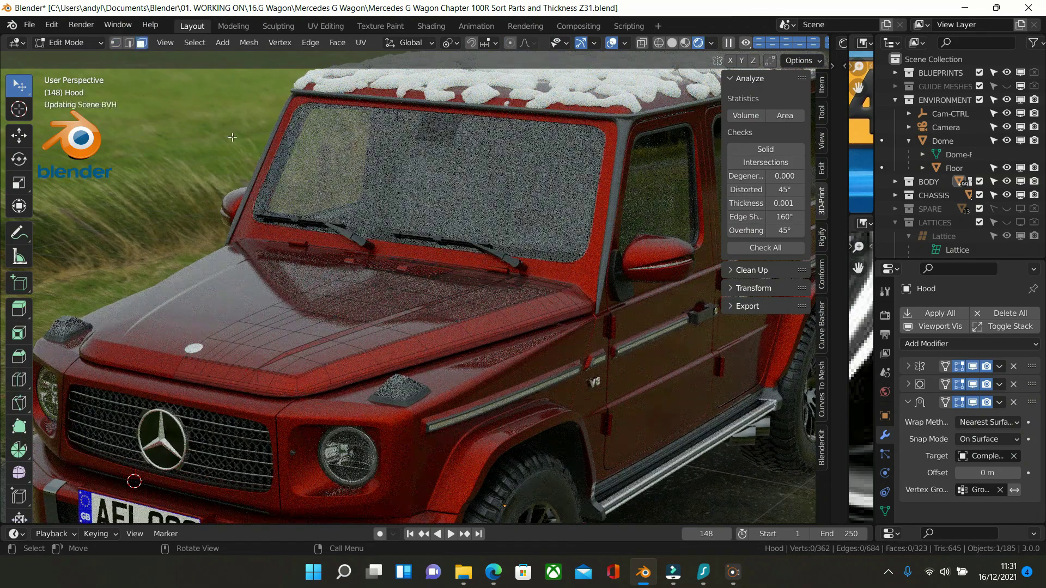
left_click(321, 322)
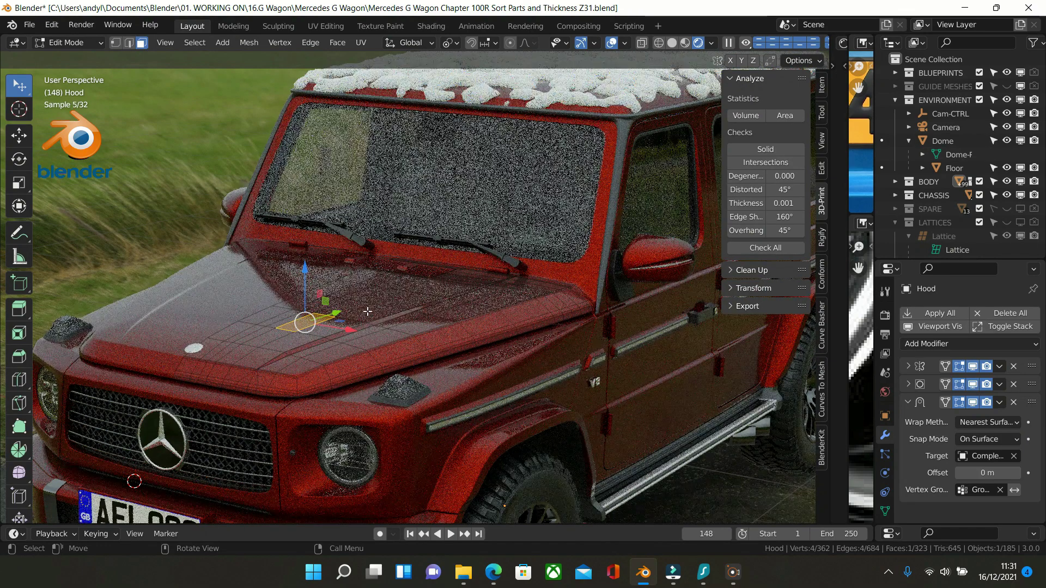
left_click(371, 309, "ctrl")
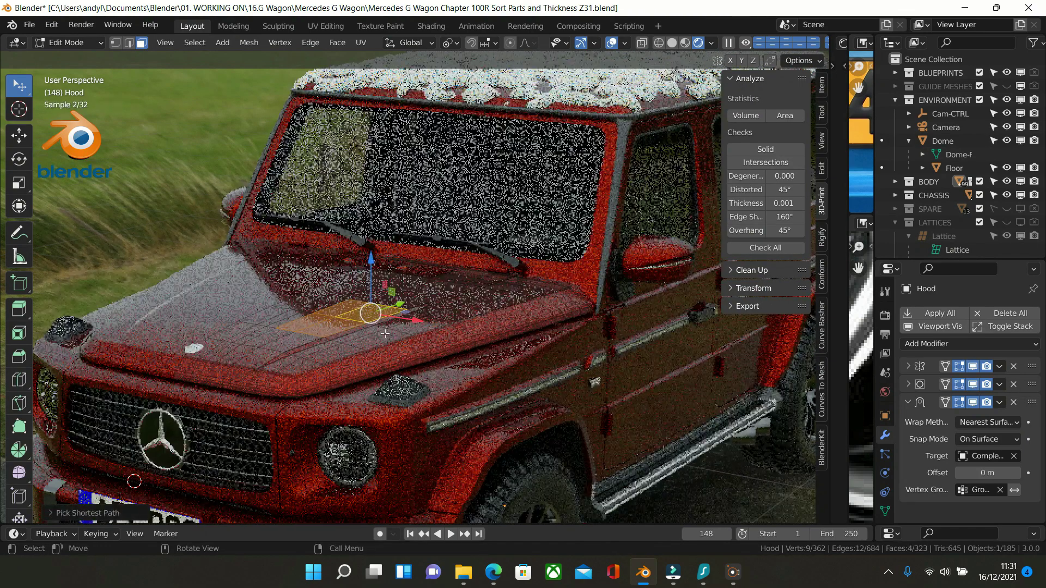
left_click(310, 349, "shift")
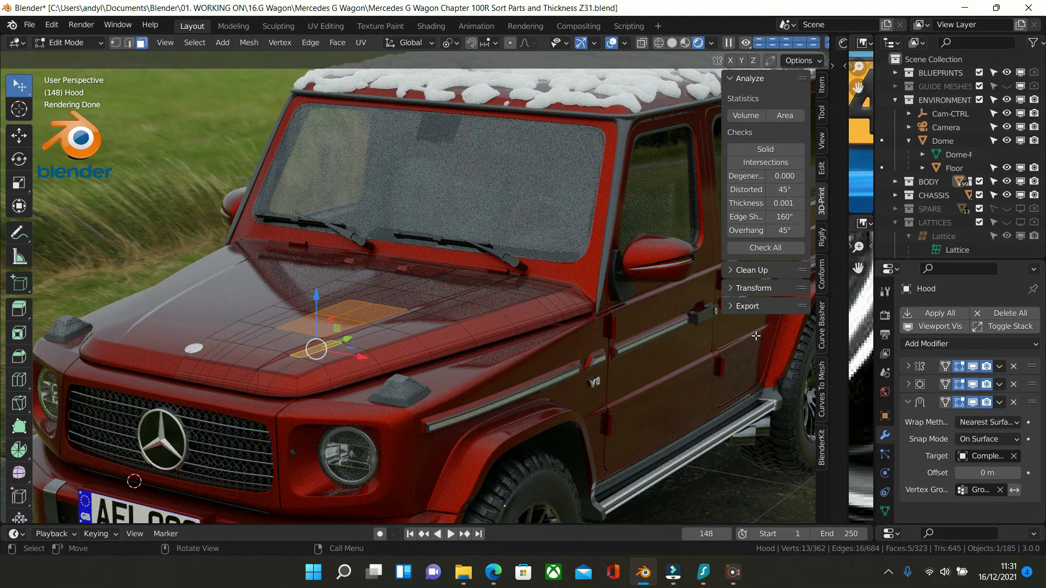
key("Tab")
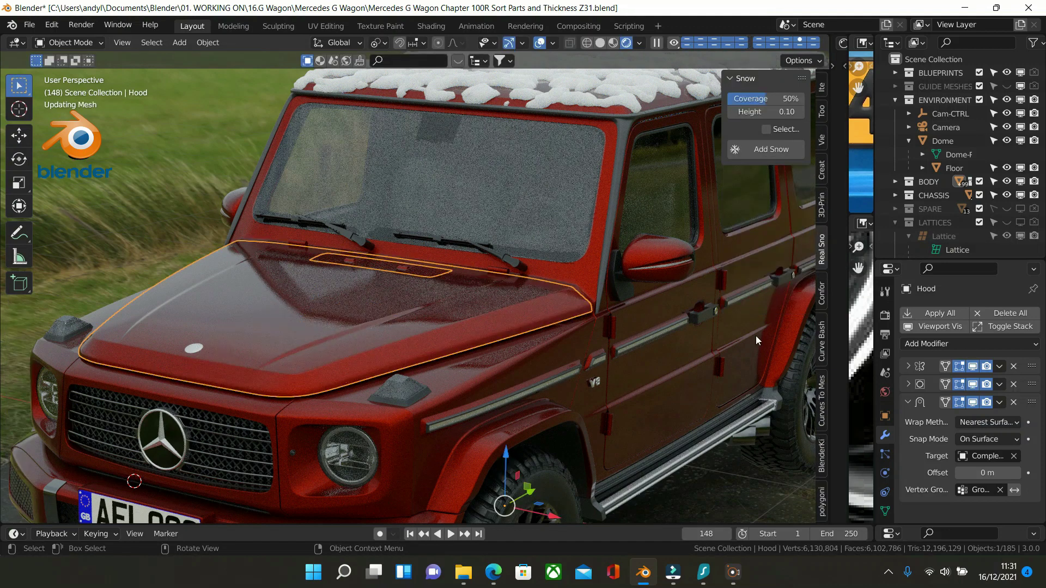
- Enable Selected Faces and generate Real Snow clumps only on the chosen bonnet faces
left_click(773, 133)
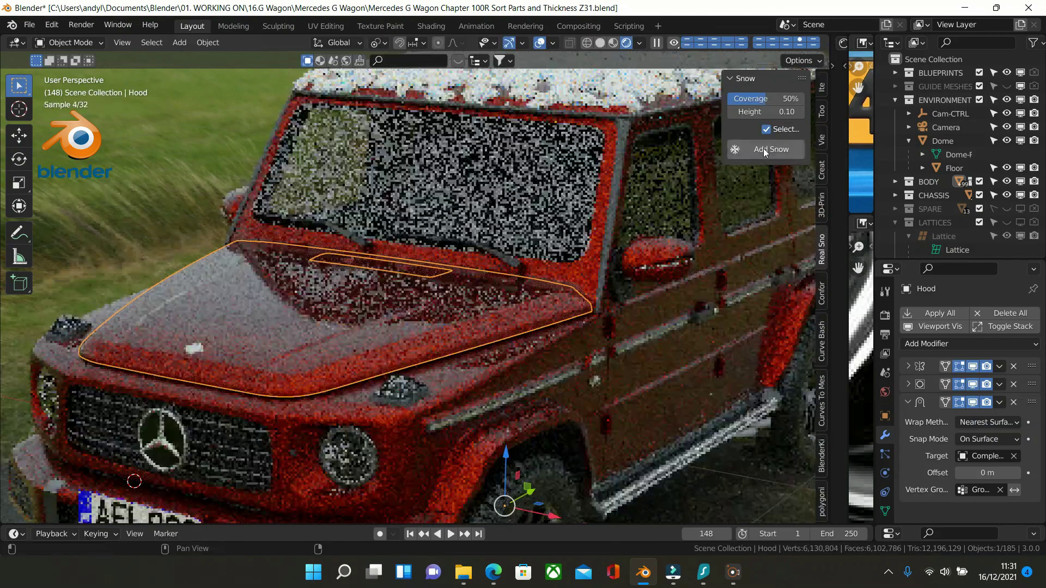
left_click(766, 145)
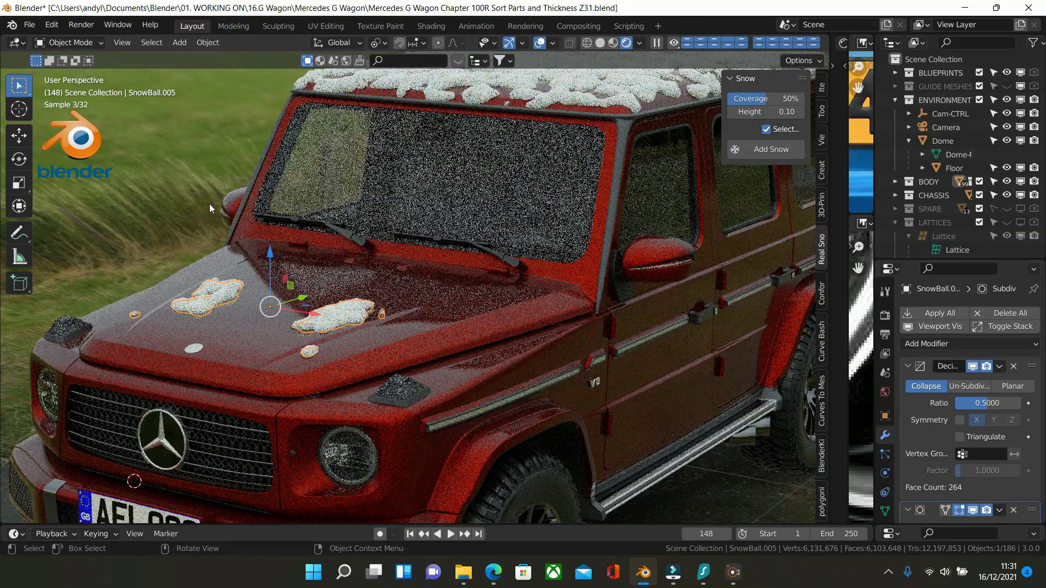
middle_click_drag(312, 248, 299, 286)
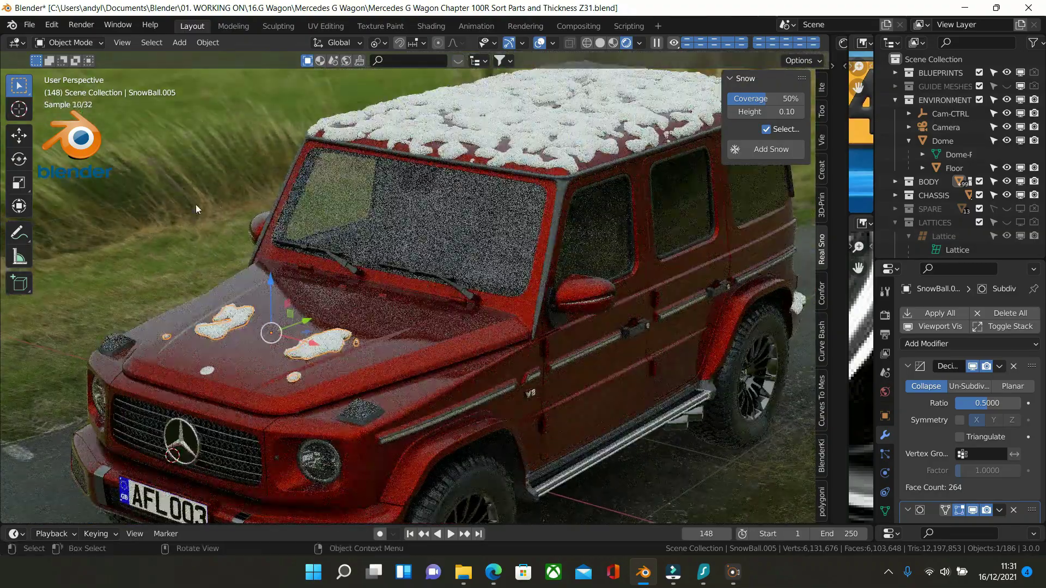
left_click(195, 204)
key("Tab")
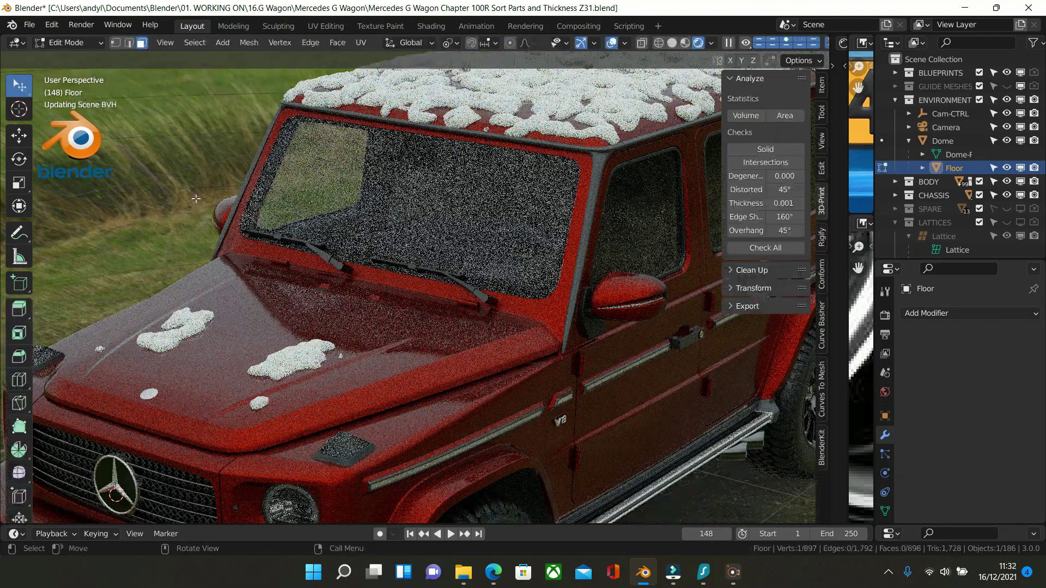
key("KP_Decimal")
scroll(222, 191, "down", 8)
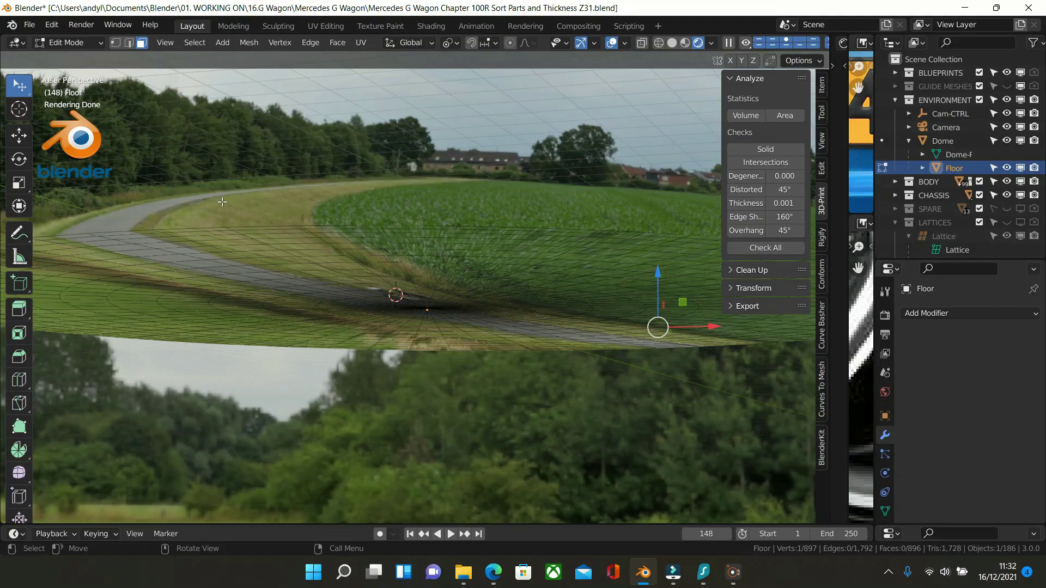
middle_click_drag(220, 197, 349, 308)
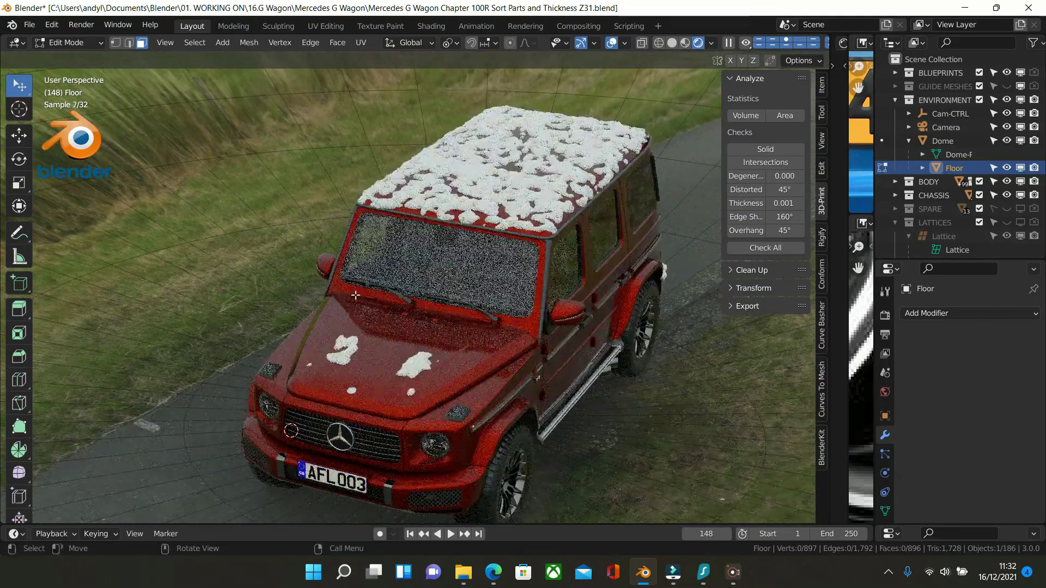
scroll(359, 312, "up", 3)
mouse_move(393, 346)
middle_mouse_down()
mouse_move(449, 360)
mouse_move(381, 337)
middle_mouse_up()
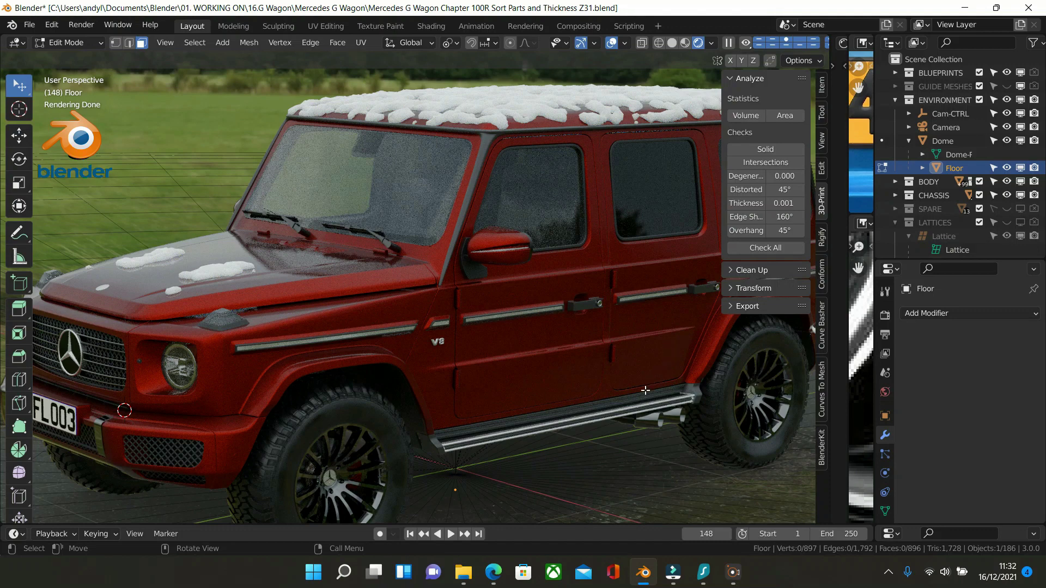
key("Tab")
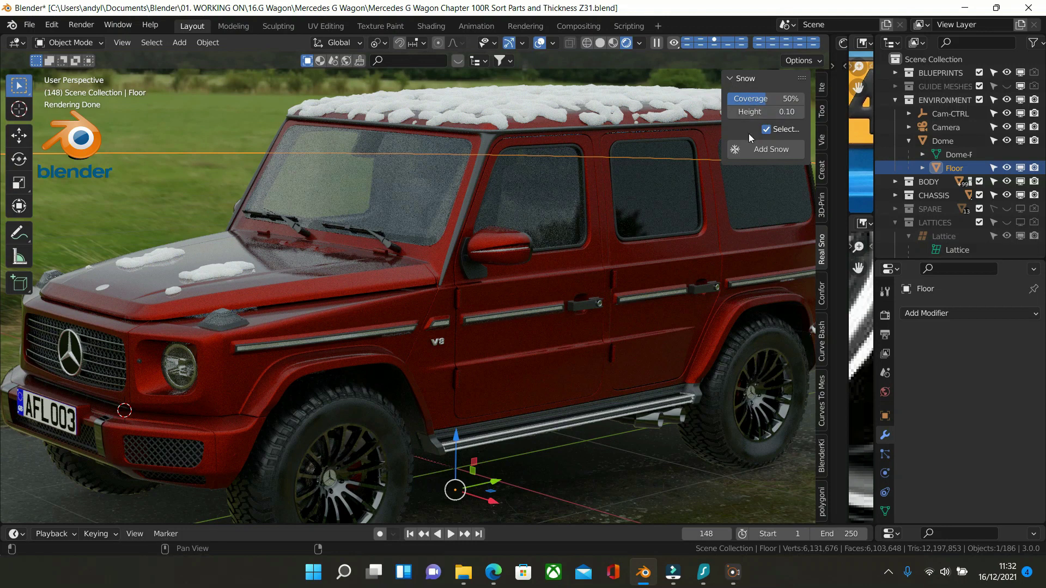
- Turn off 'Selected Faces' in Real Snow, then view the car's side and rear from further out
left_click(765, 130)
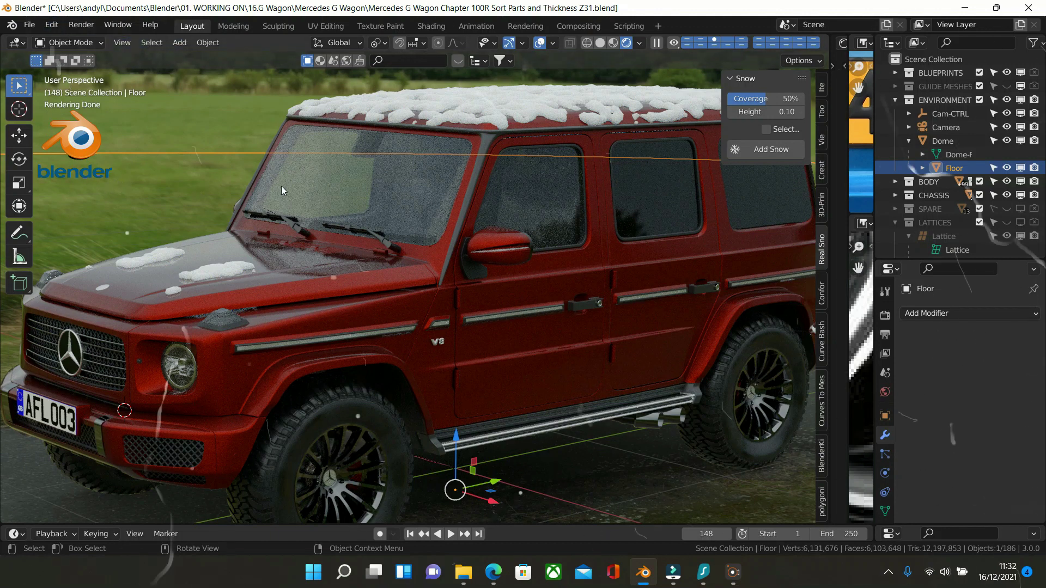
middle_click_drag(361, 207, 250, 227)
scroll(357, 197, "down", 1)
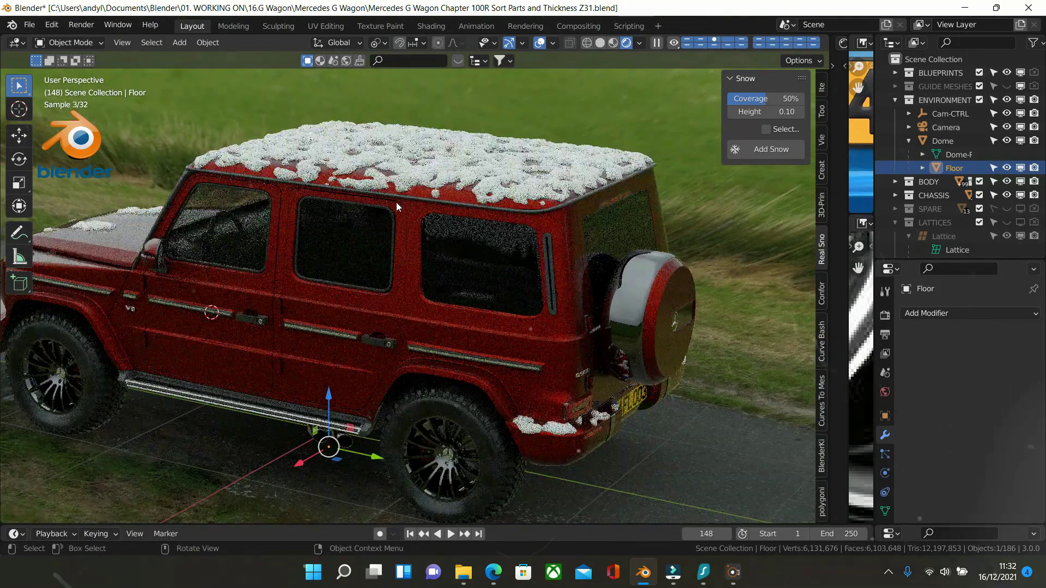